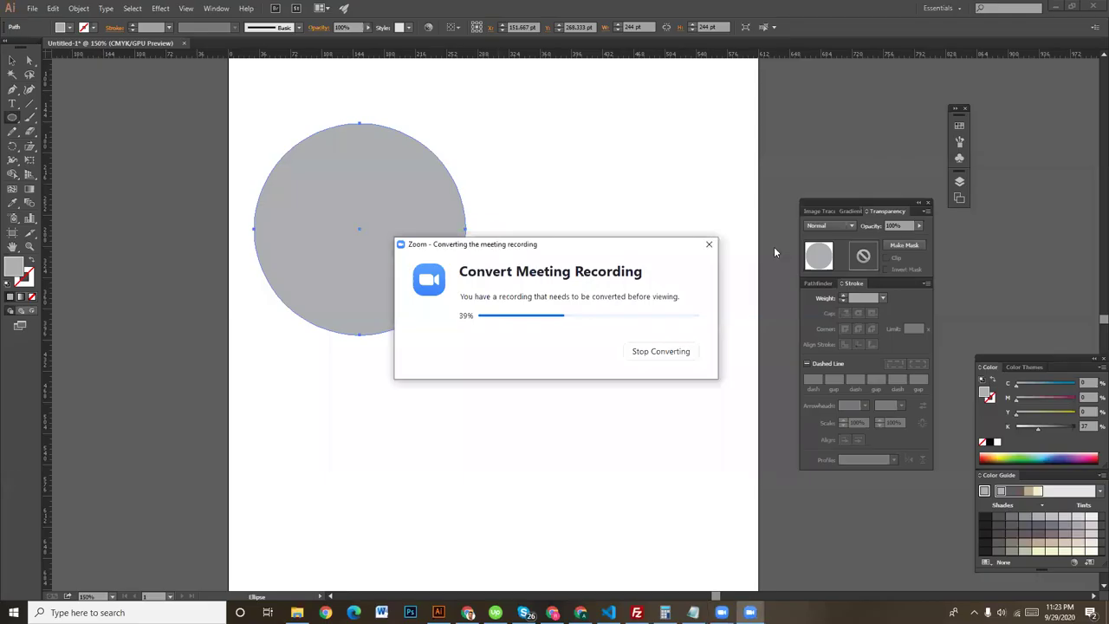
Move the 244 pt gray circle right and down toward the middle of the artboard
left_click_drag(494, 243, 938, 254)
left_click(12, 60)
left_click_drag(339, 208, 438, 230)
left_click(437, 230)
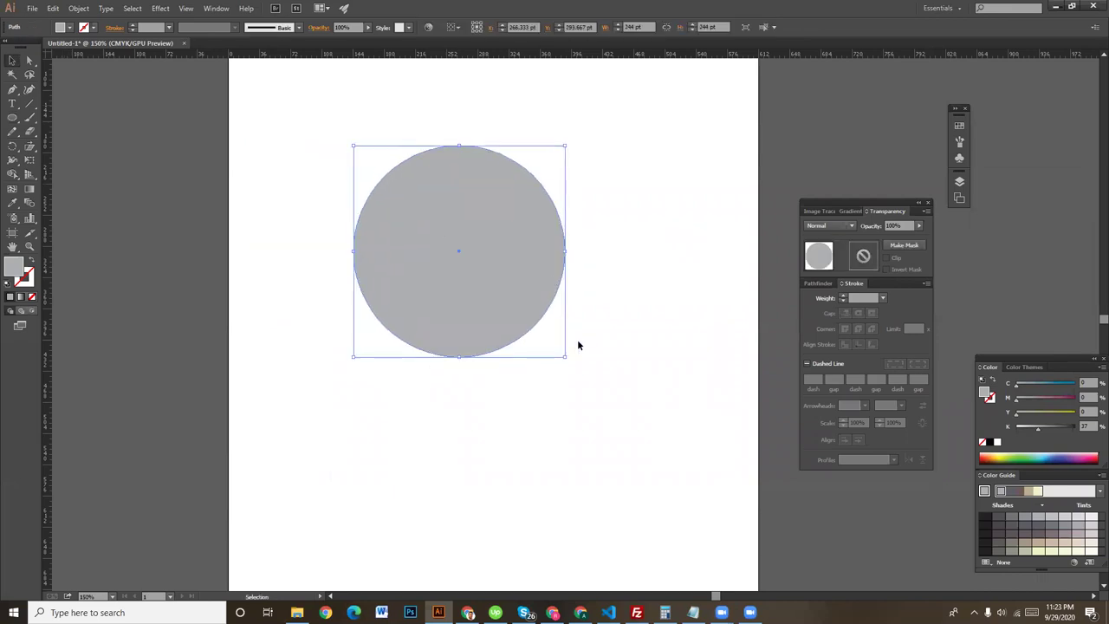
Enlarge the gray circle to 358.667 pt and reposition it on the artboard
left_click_drag(579, 364, 628, 416)
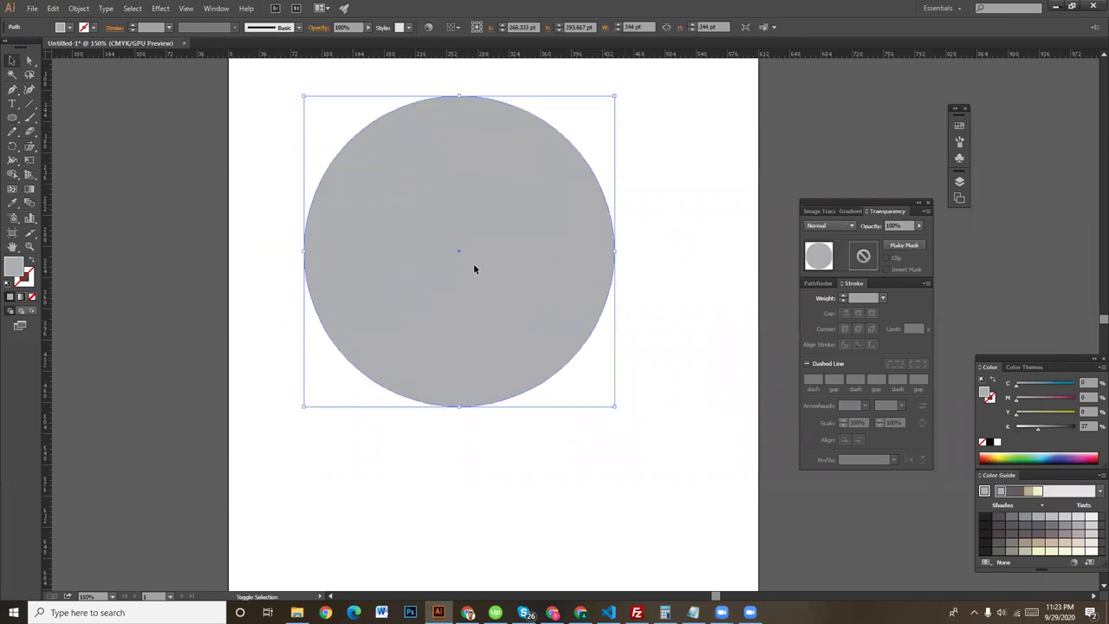
left_click_drag(472, 266, 508, 289)
left_click(690, 200)
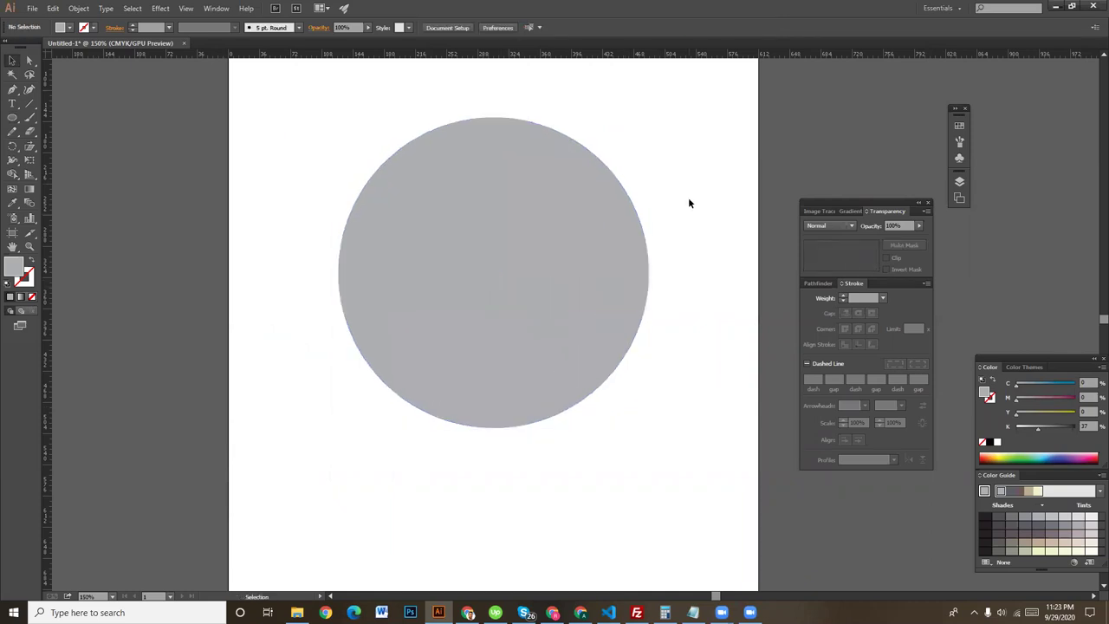
left_click_drag(530, 209, 543, 244)
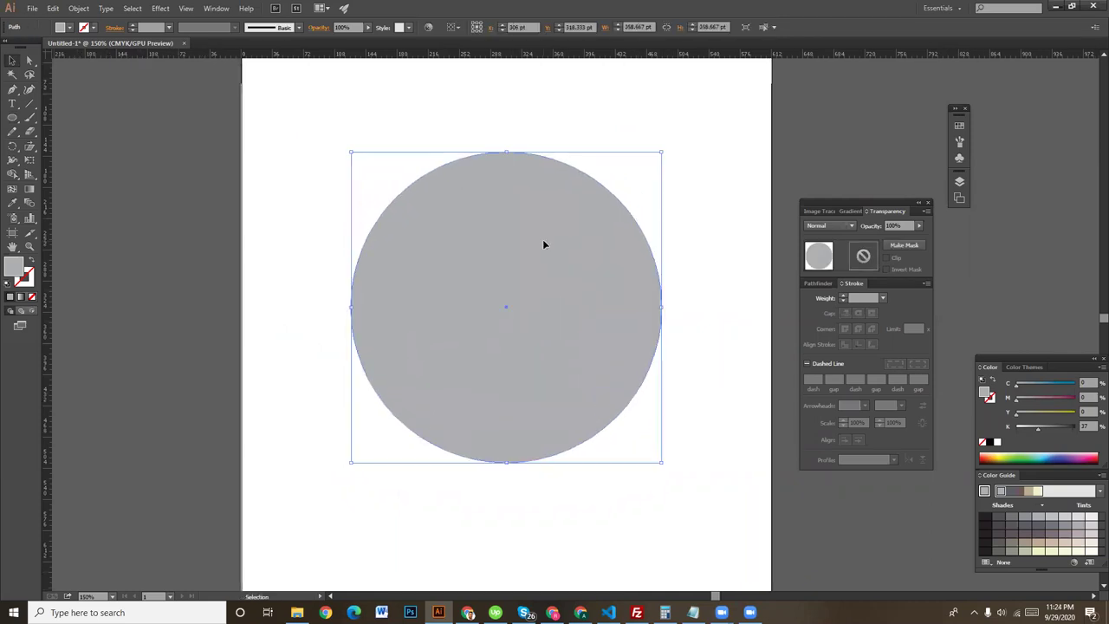
left_click(652, 165)
Add a centred, solid black 202.667 pt copy inside the gray circle
key("ctrl+a")
left_click_drag(657, 154, 625, 218)
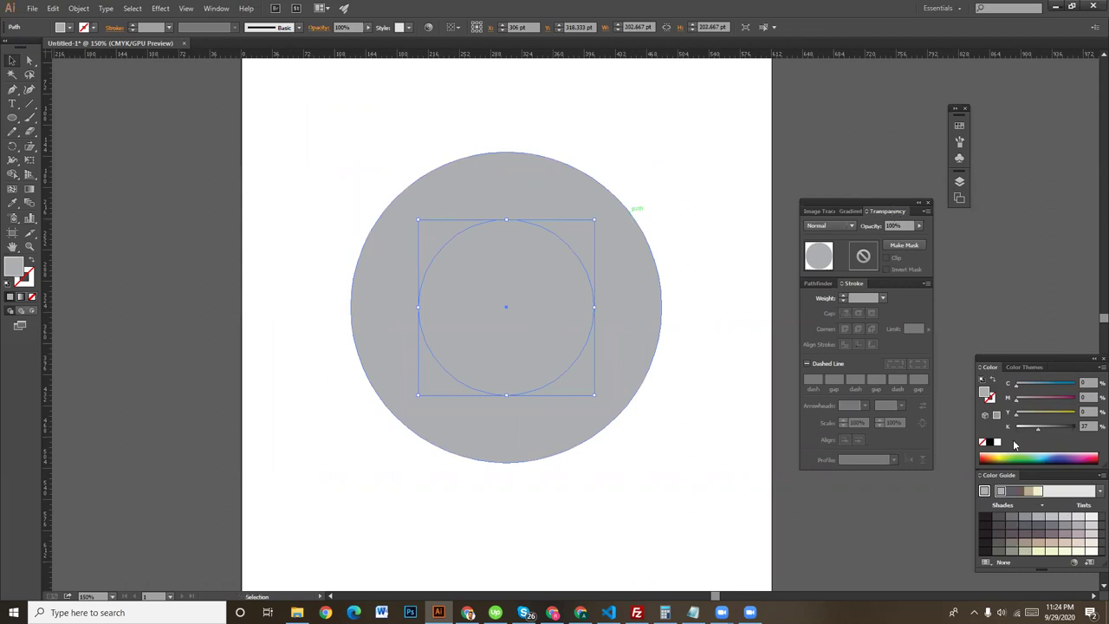
left_click_drag(1037, 428, 1083, 427)
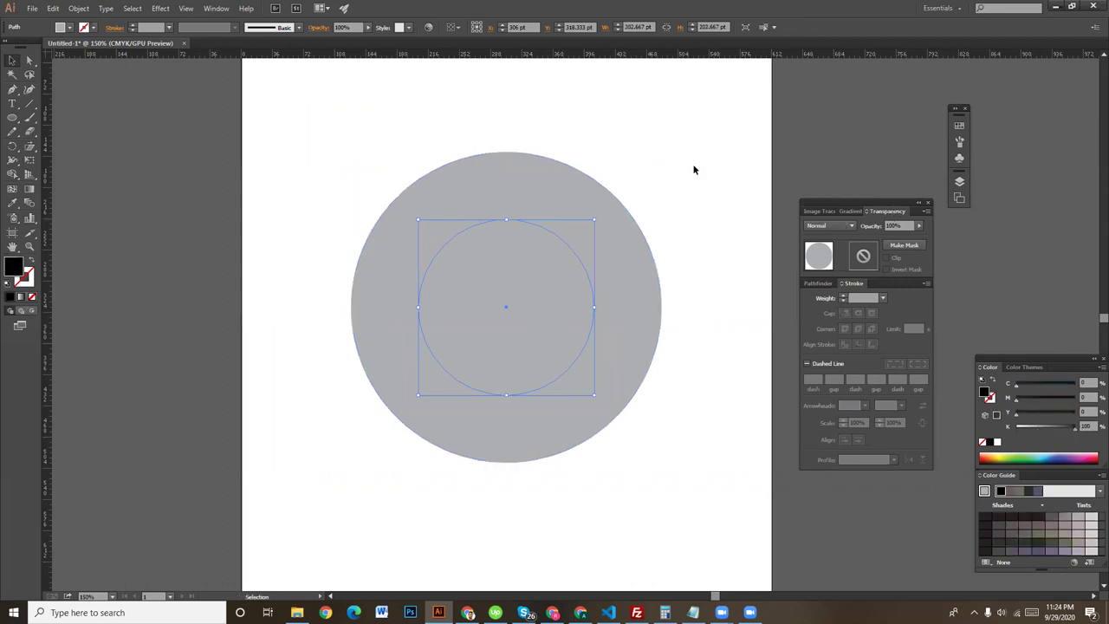
left_click(595, 185)
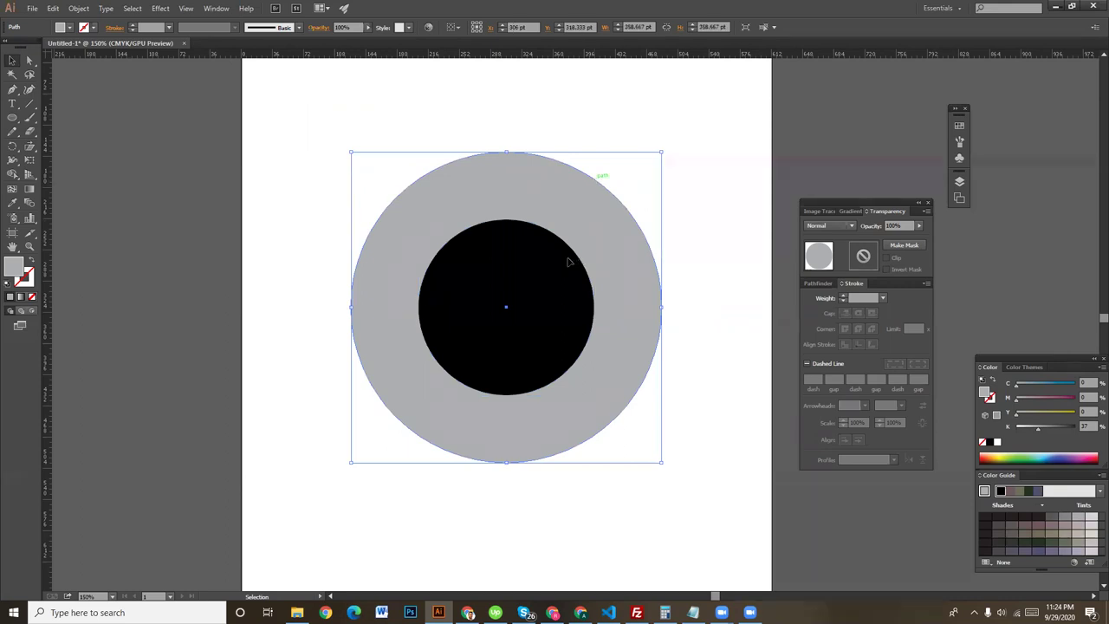
left_click(695, 198)
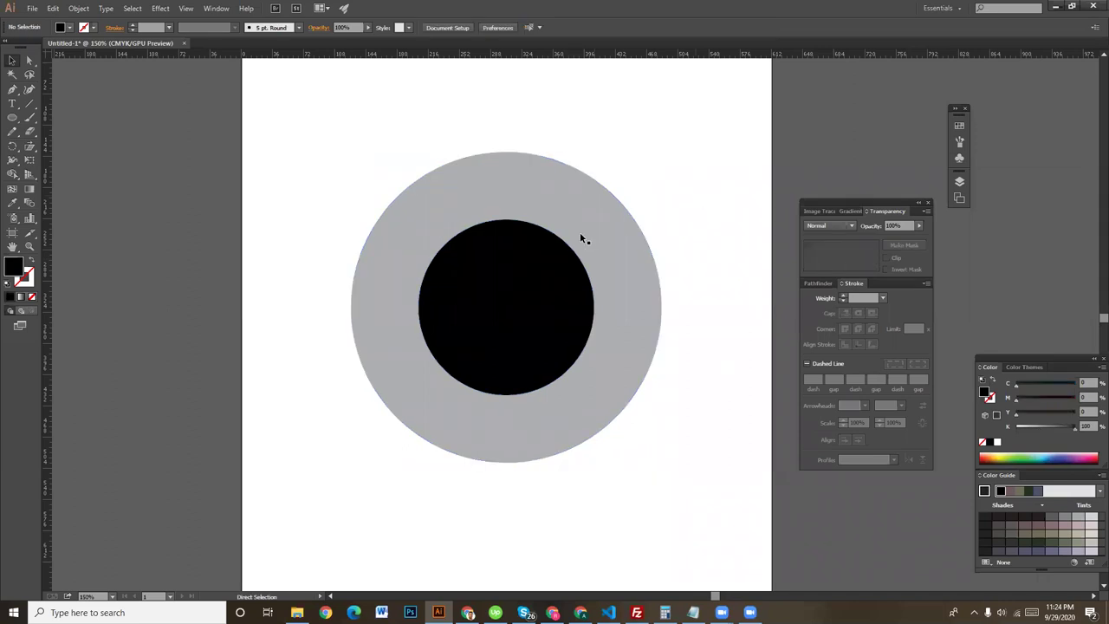
key("ctrl+plus")
Make a 280.667 pt concentric copy of the black circle as a thin white outline ring
left_click(535, 242)
left_click(539, 243, "shift")
left_click(602, 187, "shift")
left_click_drag(602, 187, 656, 142)
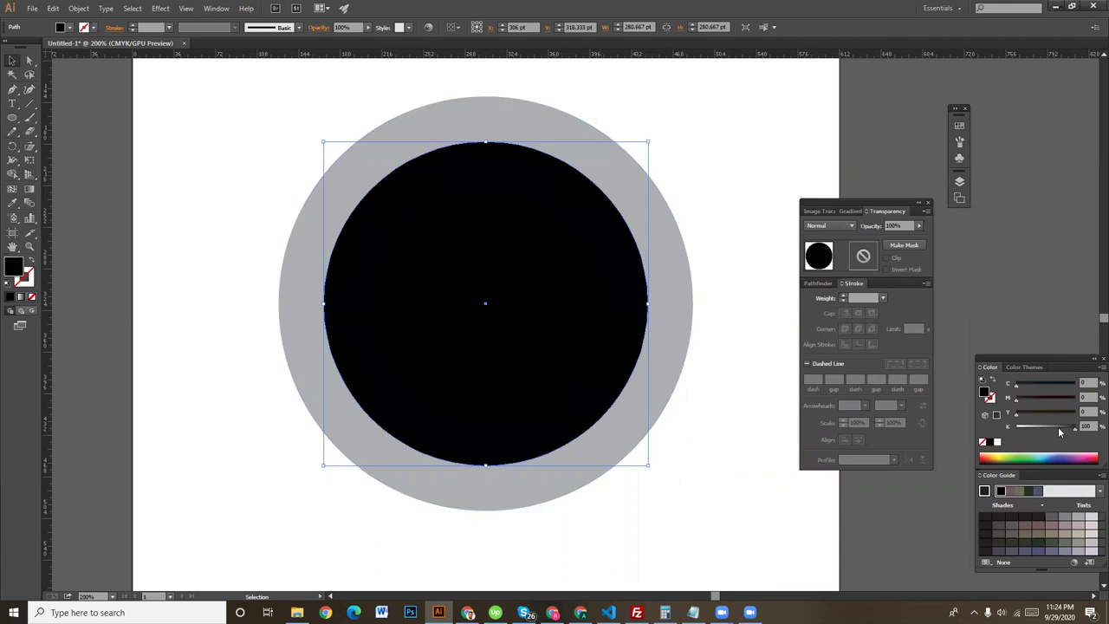
left_click(35, 265)
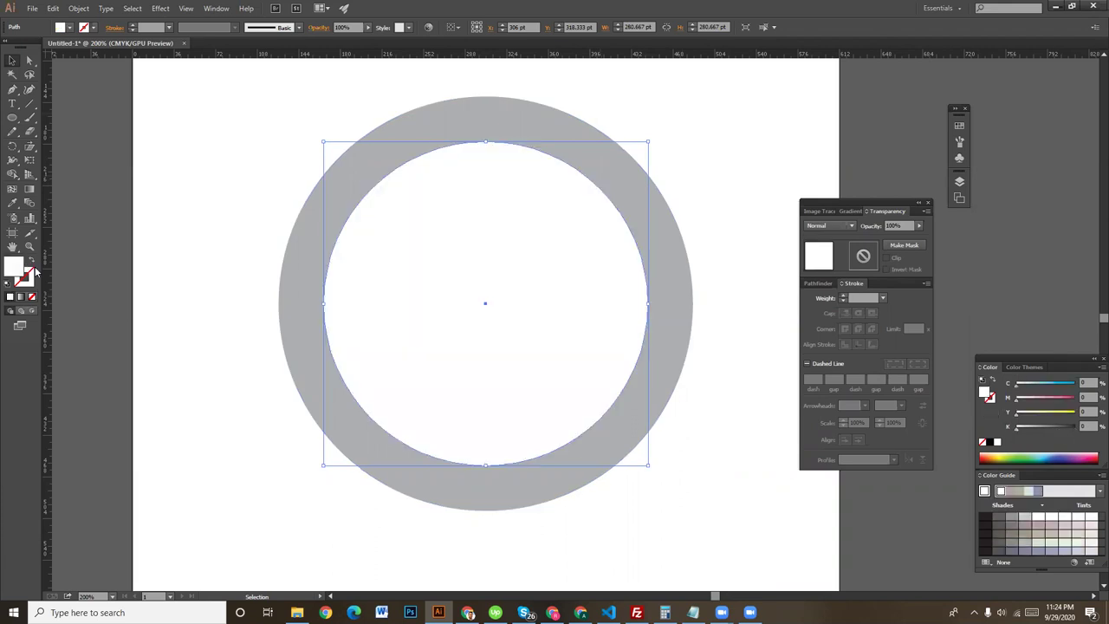
left_click(27, 279)
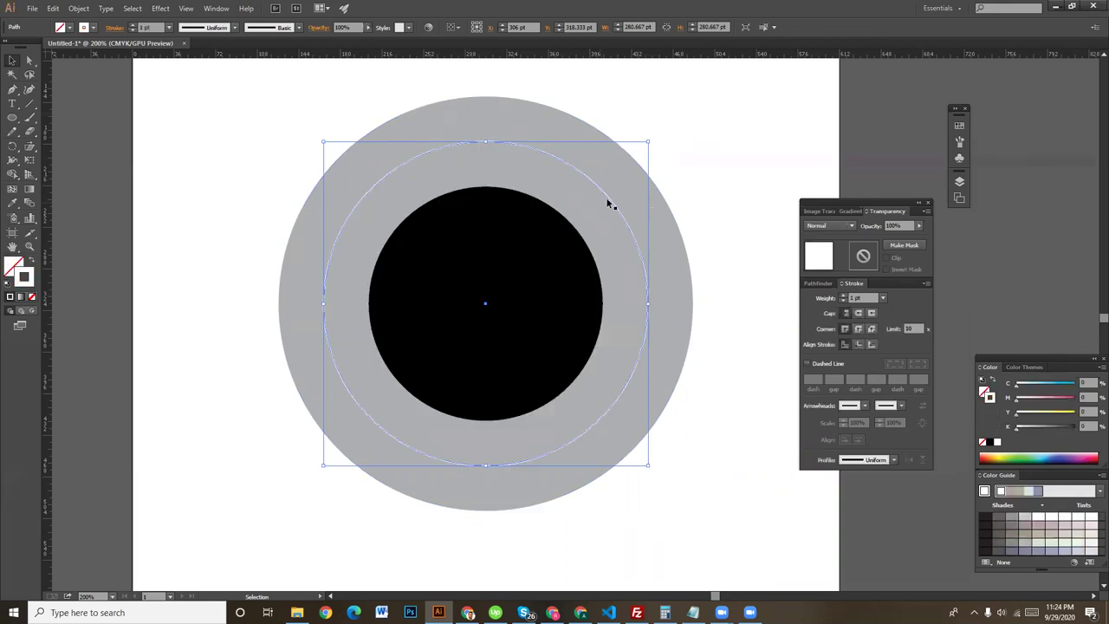
key("ctrl+shift+a")
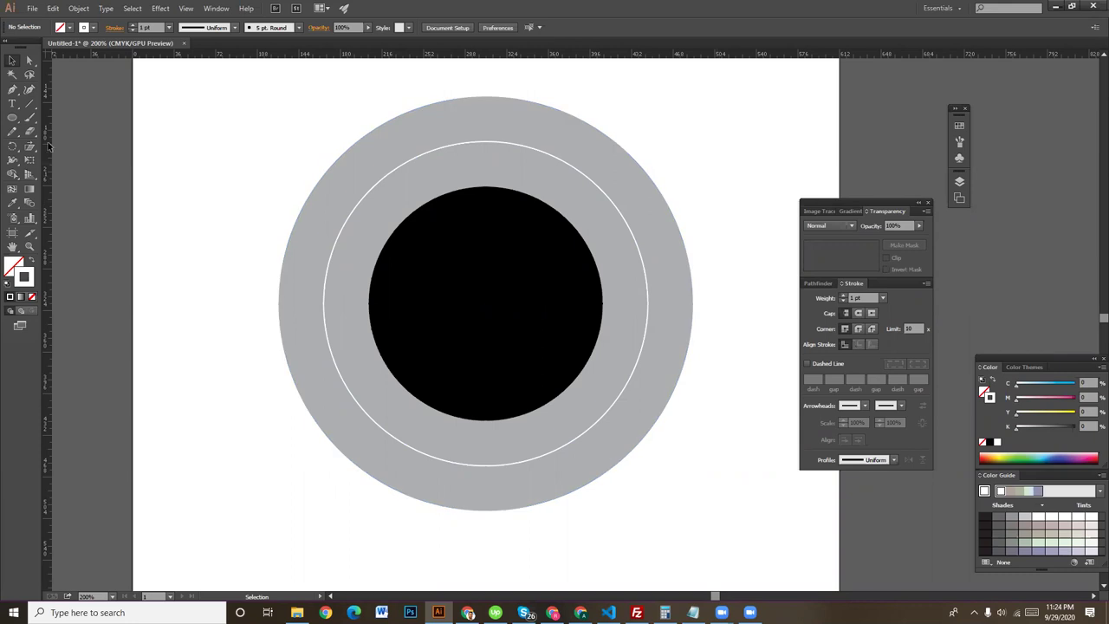
Draw a black-outlined seven-point star to the left of the badge
mouse_move(8, 117)
left_mouse_down()
mouse_move(52, 146)
mouse_move(47, 171)
left_mouse_up()
left_click_drag(188, 149, 188, 128)
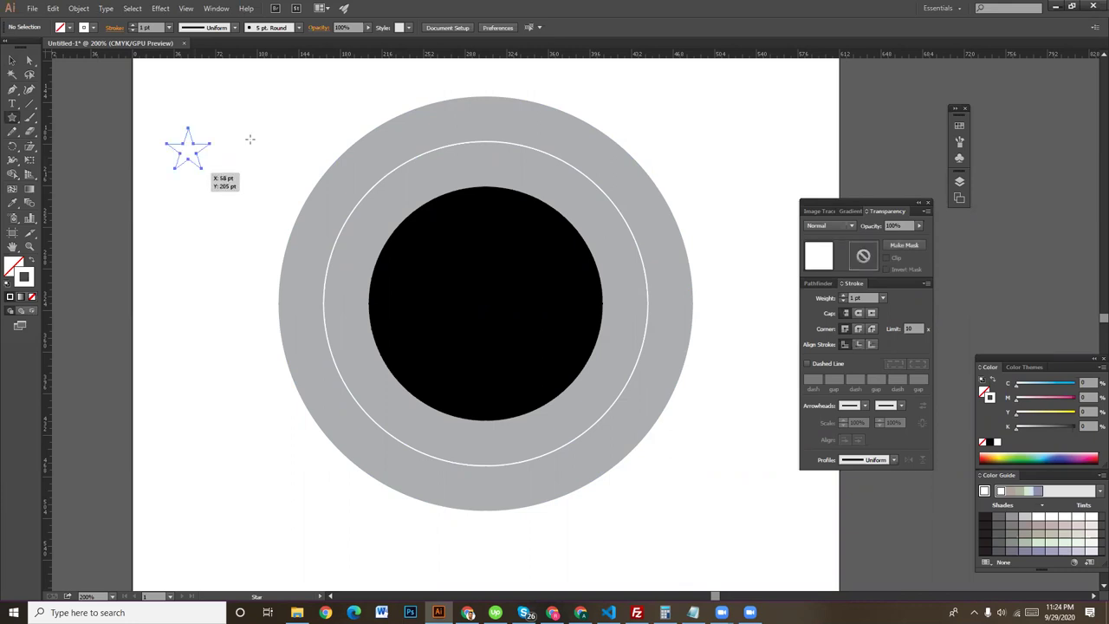
left_click(250, 138)
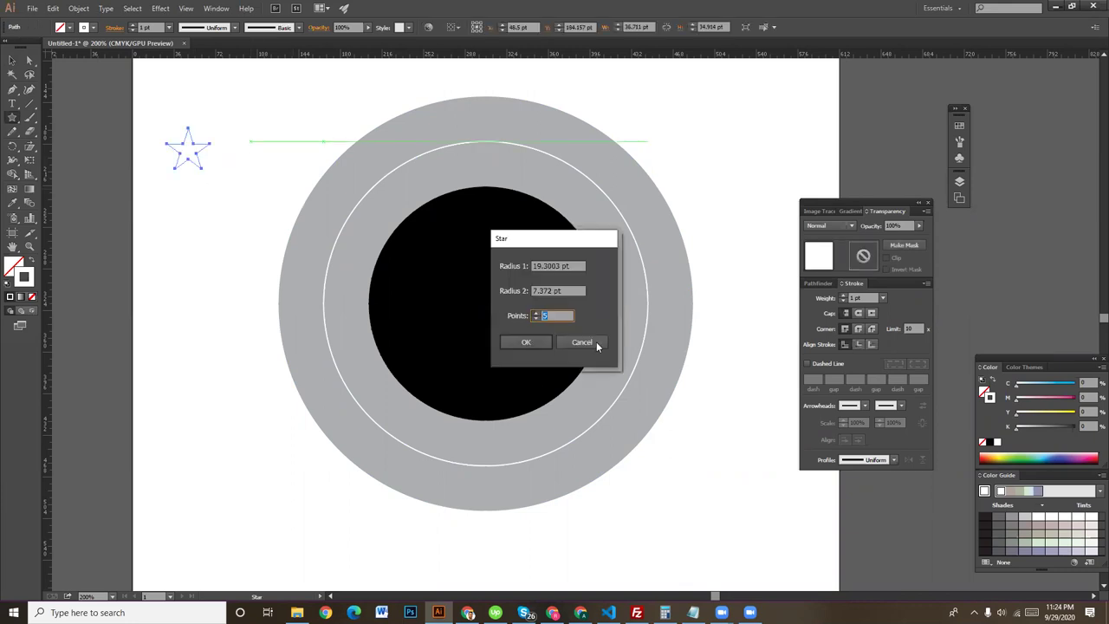
key("Escape")
left_click_drag(200, 303, 224, 343)
key("Up")
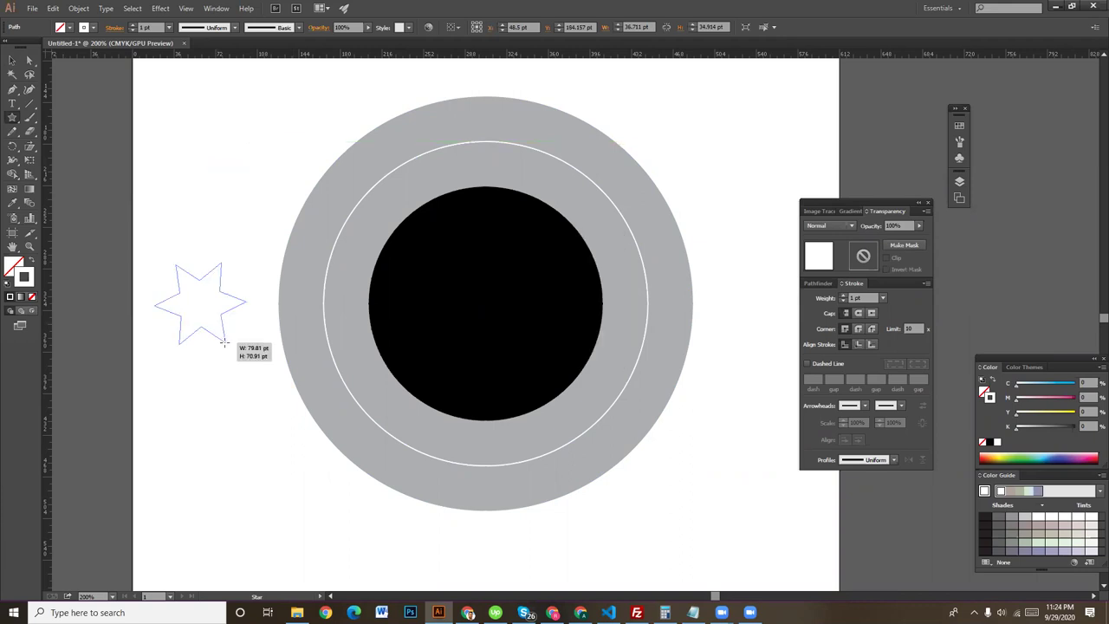
key("Up")
left_click_drag(225, 343, 224, 343)
Select the seven-point star, restoring it after an accidental deletion
key("v")
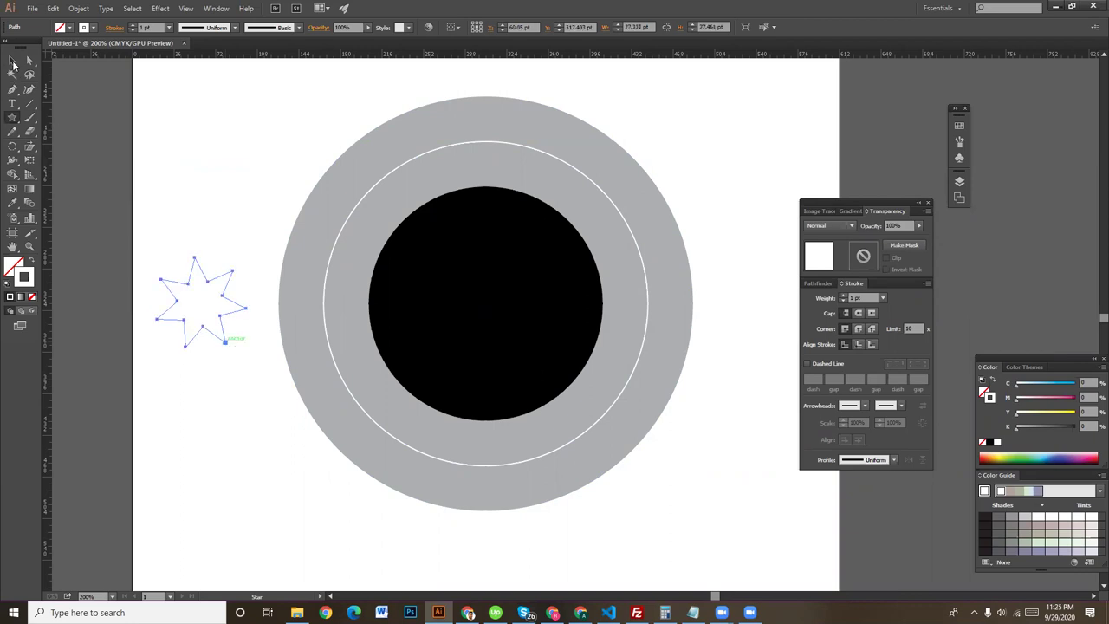
key("Delete")
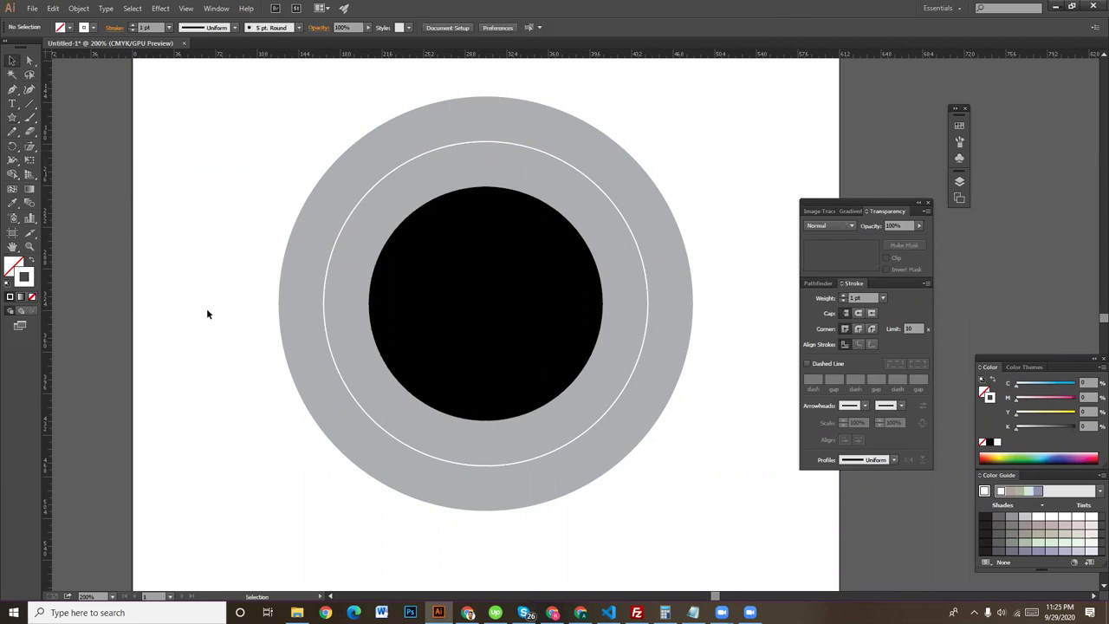
key("ctrl+z")
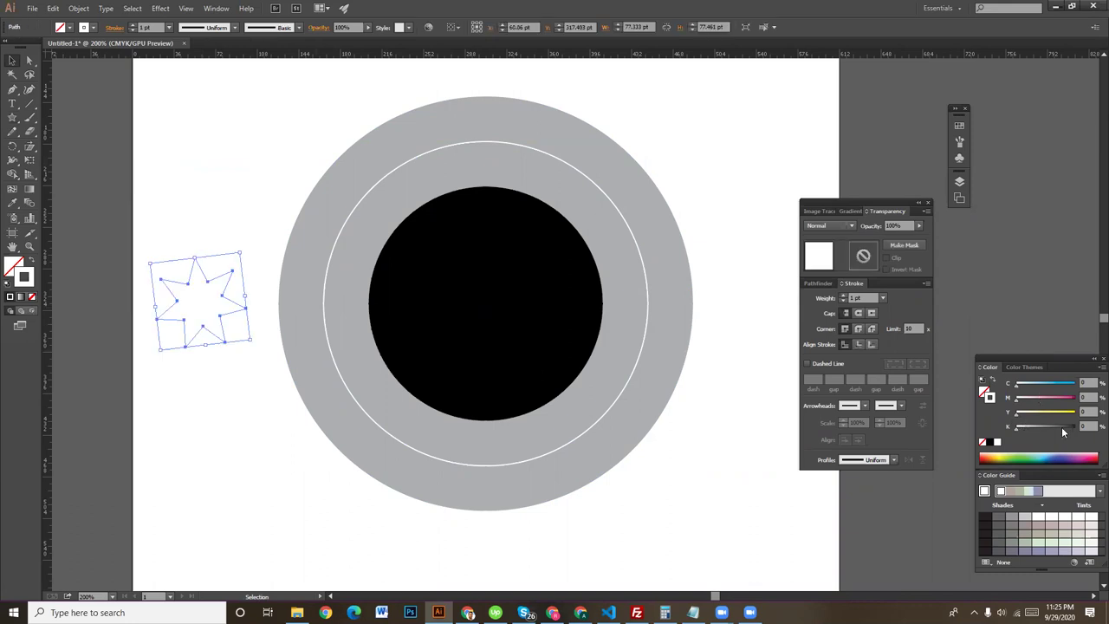
left_click(321, 168)
key("v")
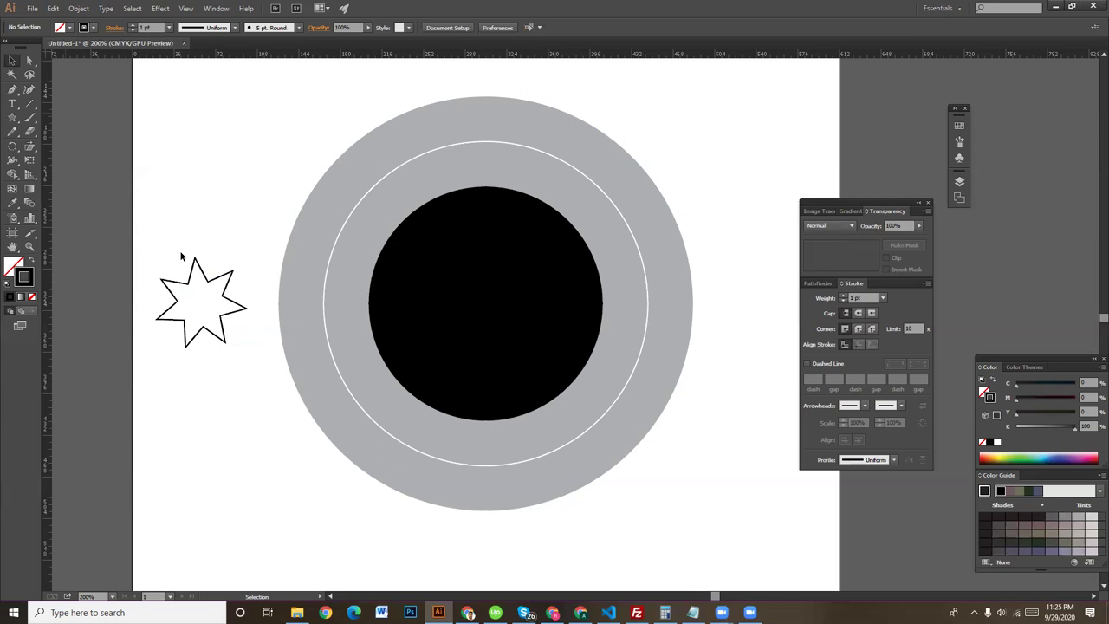
left_click(189, 270)
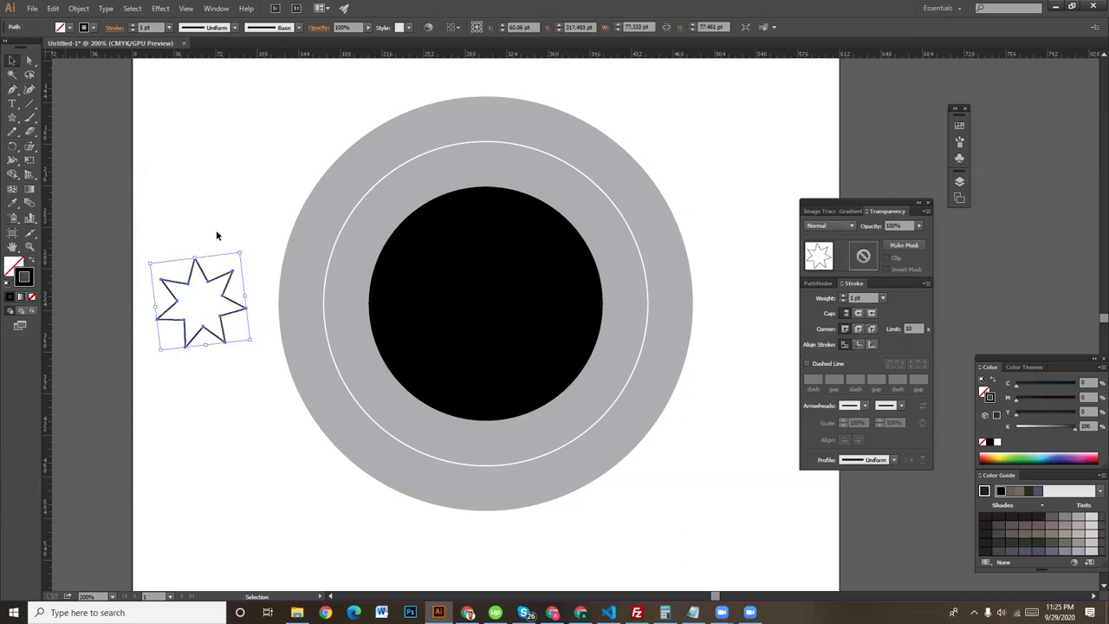
Fill the star black and place a white, strokeless copy at the black circle's centre
key("shift+x")
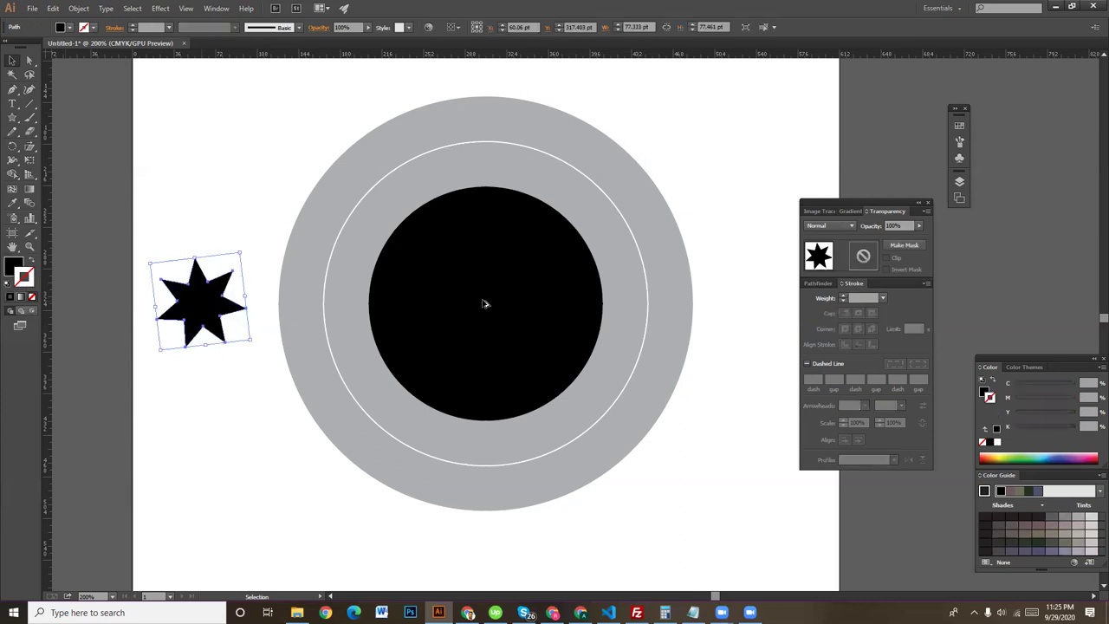
left_click_drag(485, 303, 479, 303)
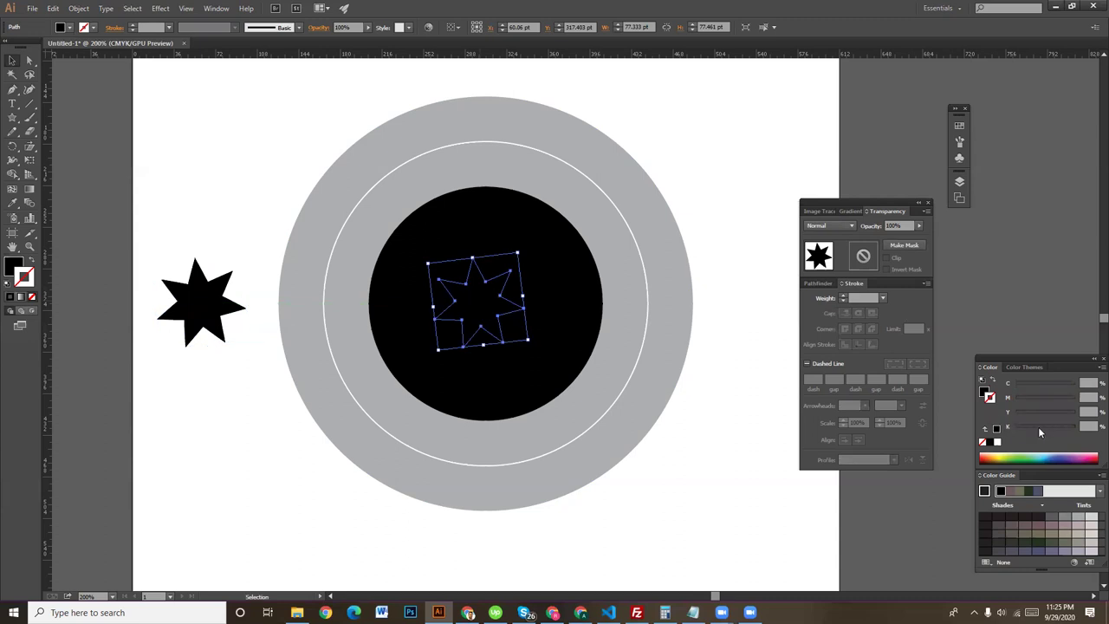
left_click_drag(1040, 428, 1004, 425)
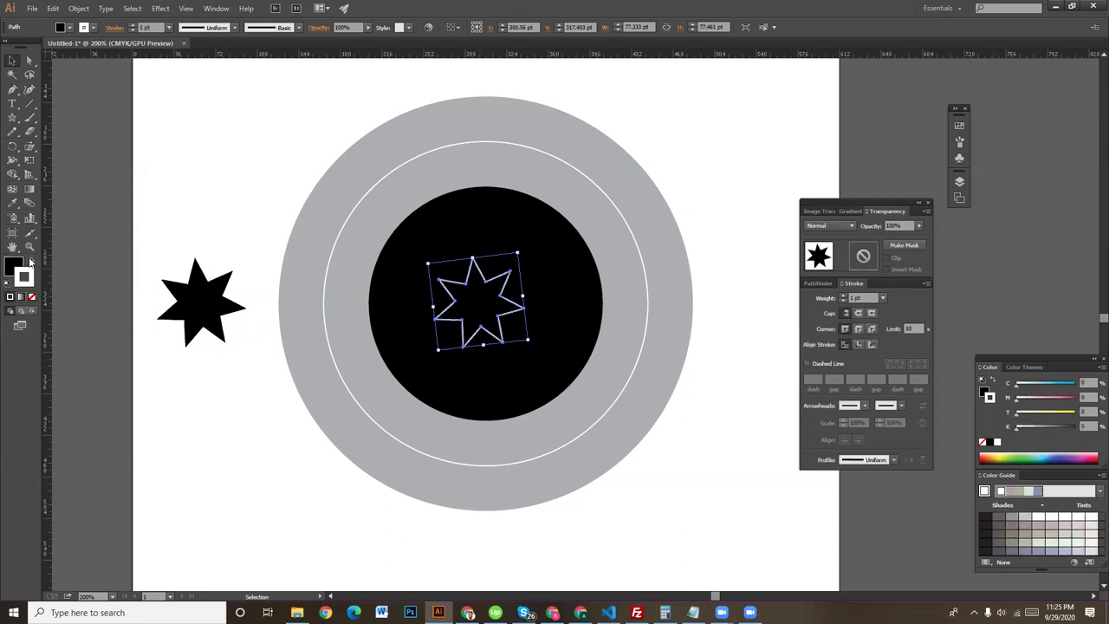
left_click(31, 260)
left_click(33, 296)
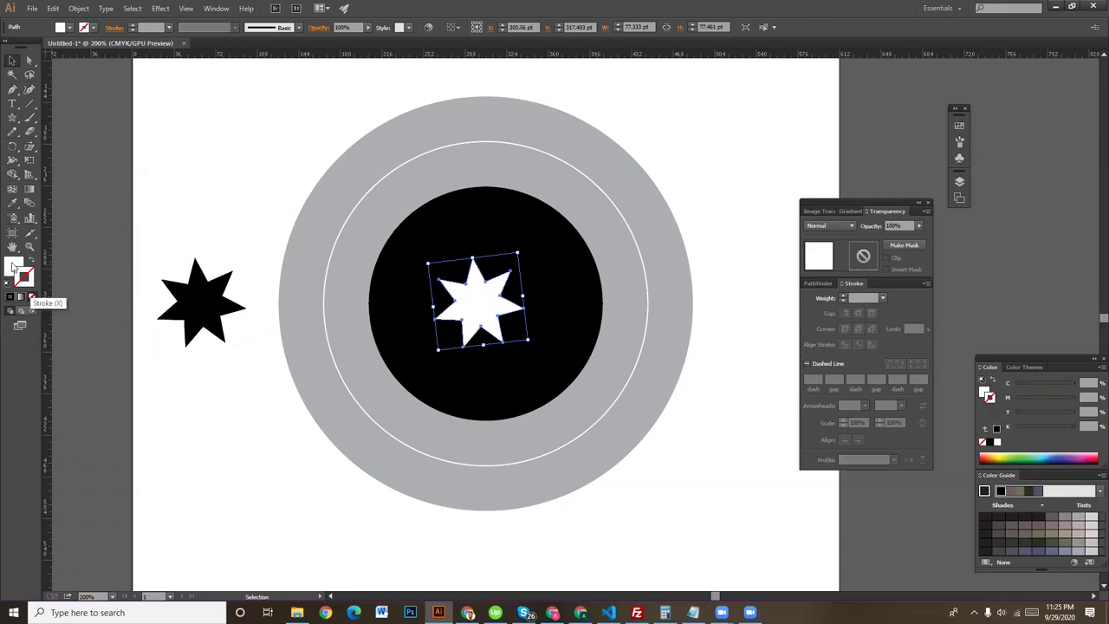
Rotate the white centre star slightly and move the black star up toward the page top
left_click(209, 189)
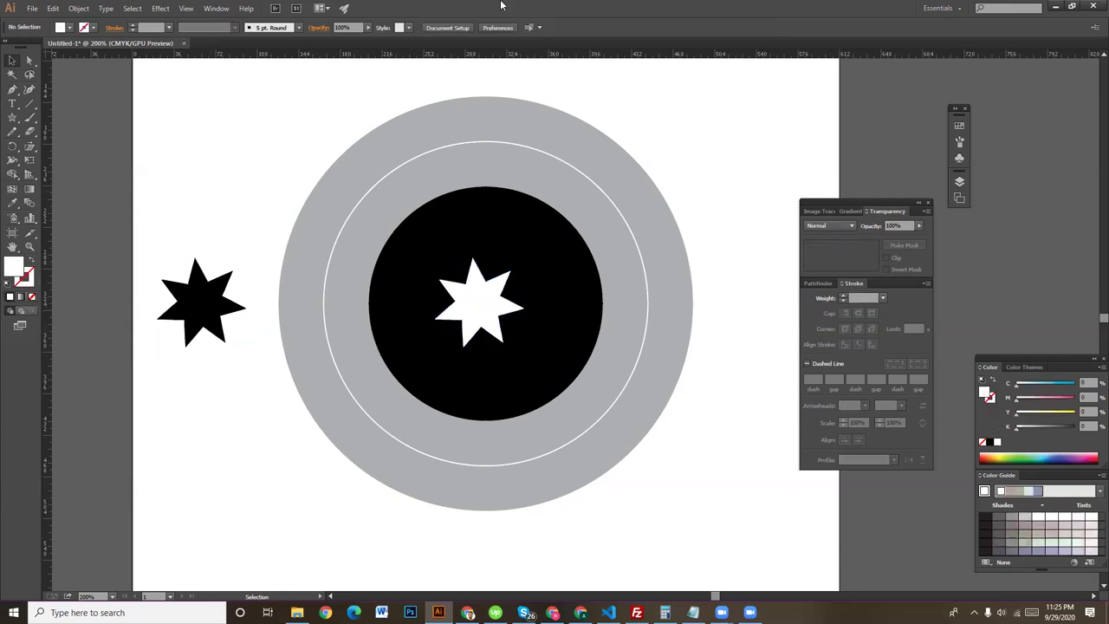
left_click(478, 295)
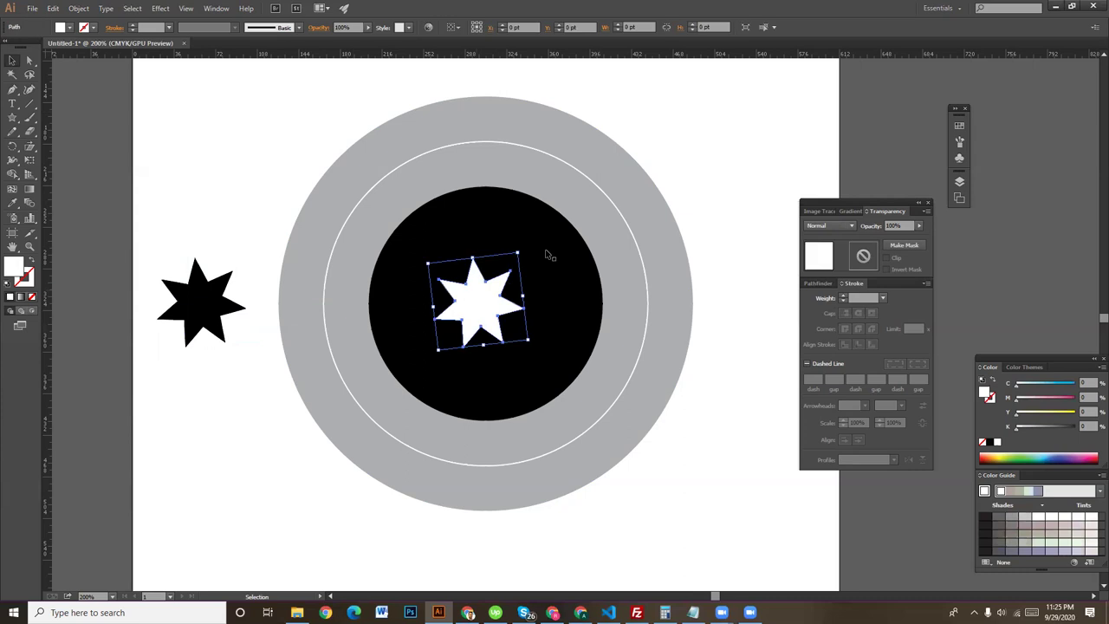
left_click_drag(518, 253, 528, 254)
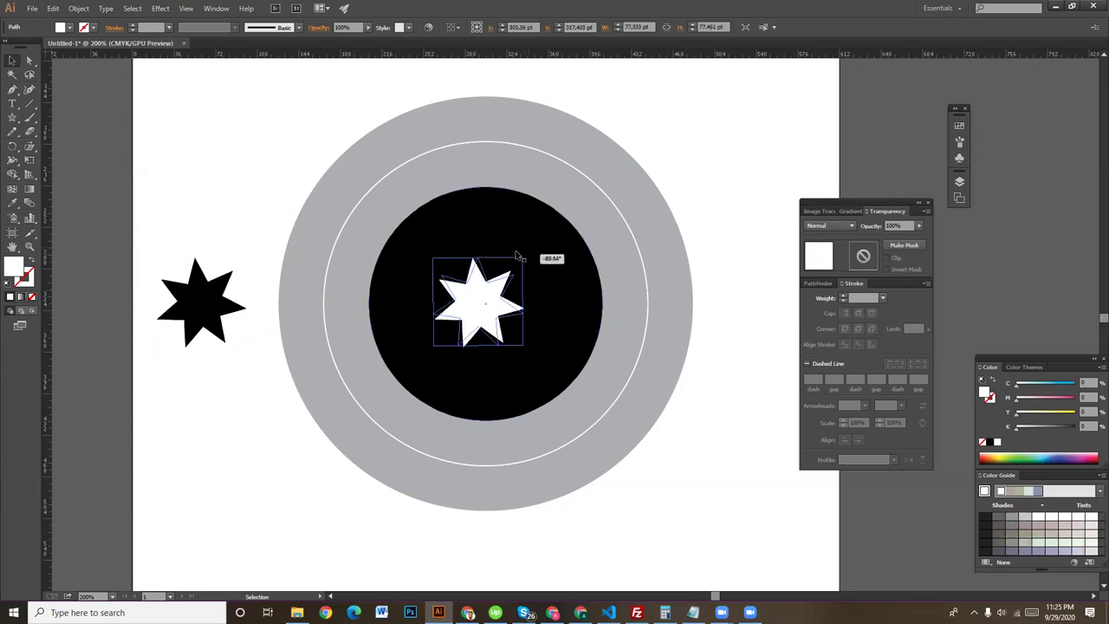
key("ctrl+shift+a")
left_click(230, 272)
left_click_drag(199, 309, 215, 442)
mouse_move(264, 229)
left_mouse_down()
mouse_move(270, 246)
mouse_move(316, 244)
mouse_move(310, 202)
left_mouse_up()
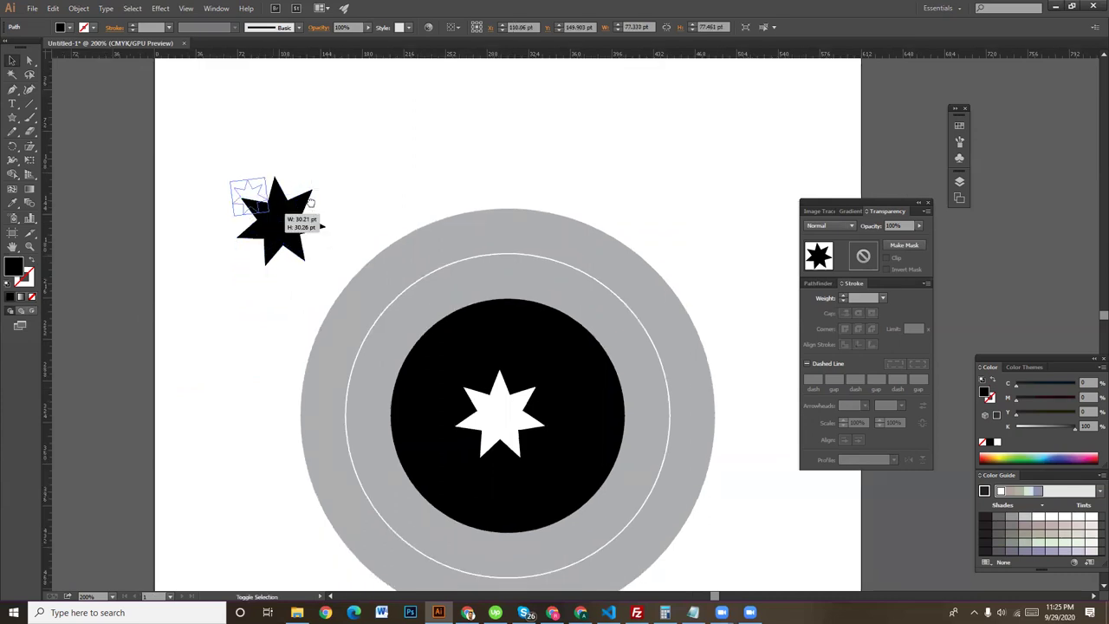
Move the small black stars higher up the page above the badge
scroll(248, 237, "up", 2)
left_click_drag(242, 303, 240, 219)
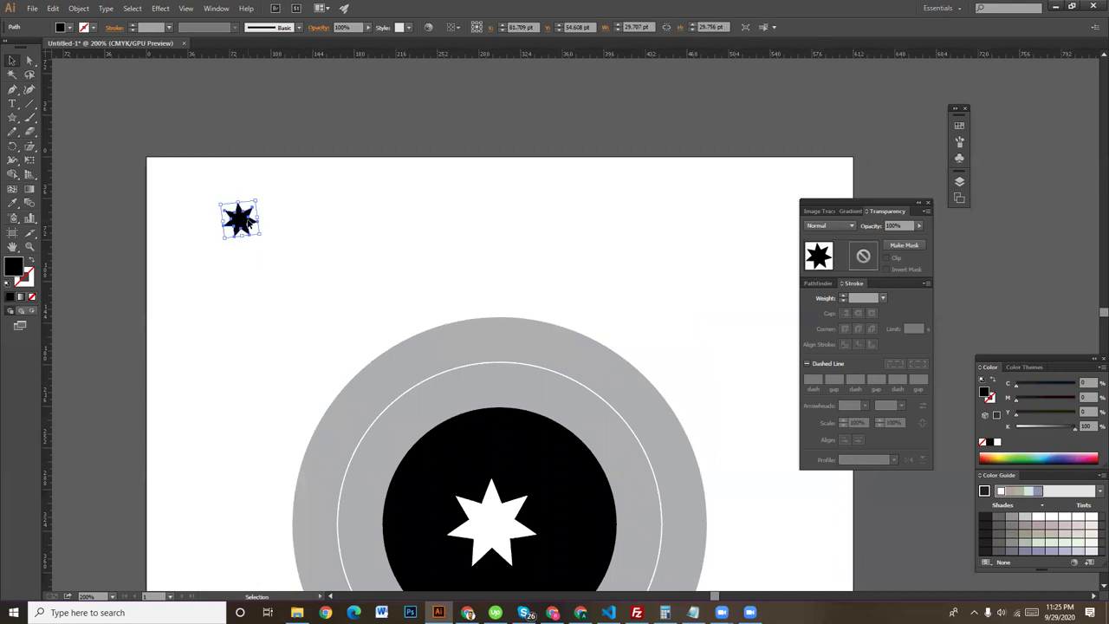
mouse_move(240, 220)
left_mouse_down()
mouse_move(508, 220)
mouse_move(247, 223)
left_mouse_up()
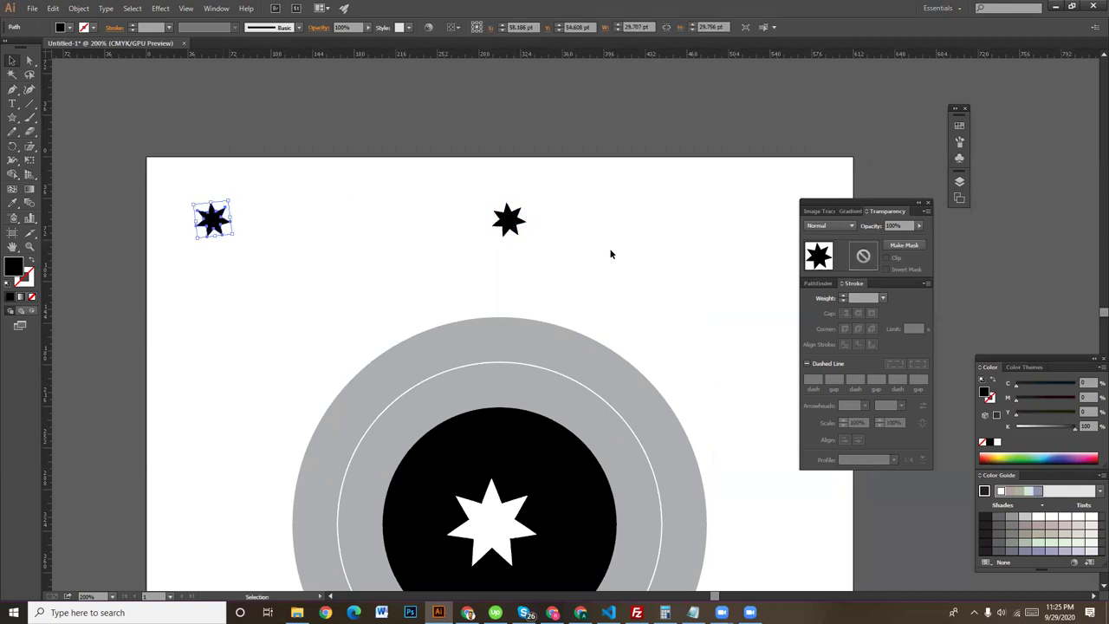
left_click_drag(613, 251, 186, 180)
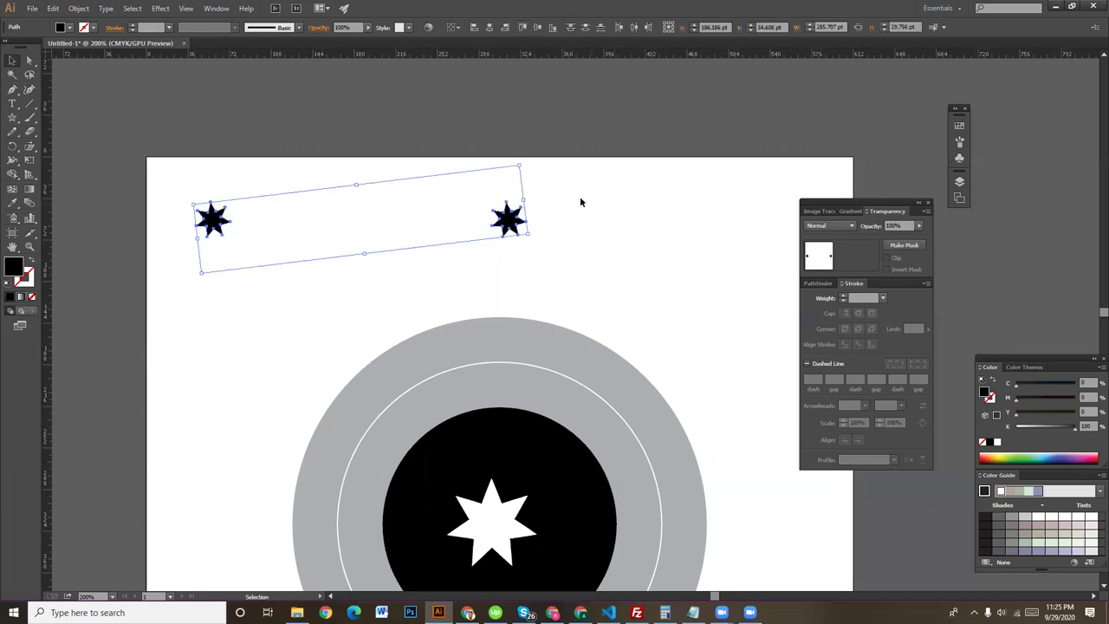
left_click(208, 178)
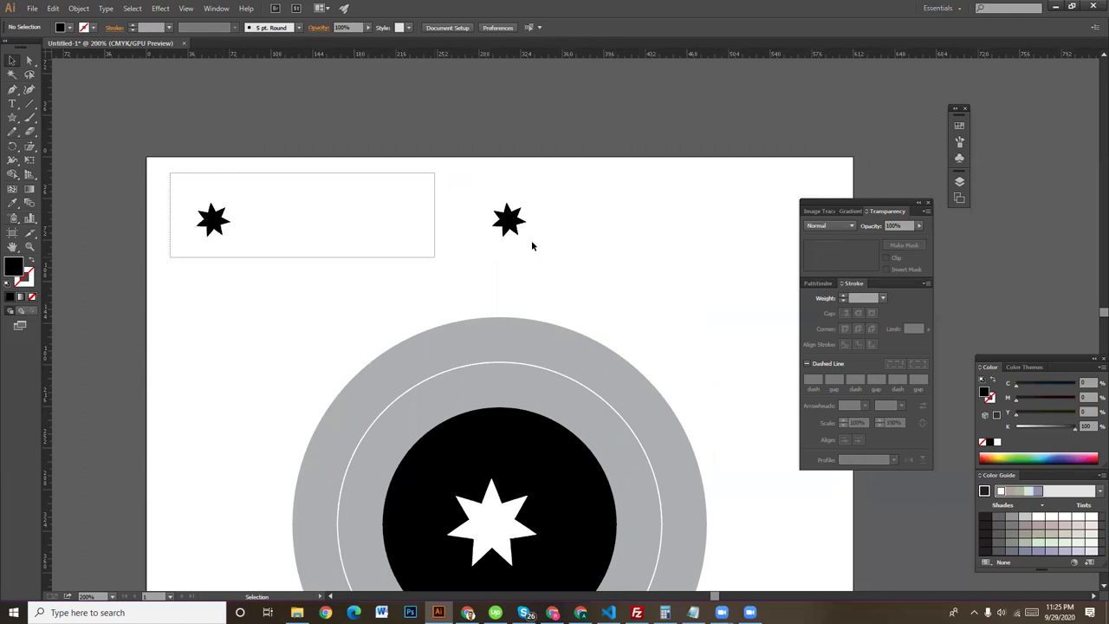
Select both stars, align them, and remove the left-hand star
left_click_drag(170, 172, 532, 246)
left_click(524, 28)
left_click(591, 202)
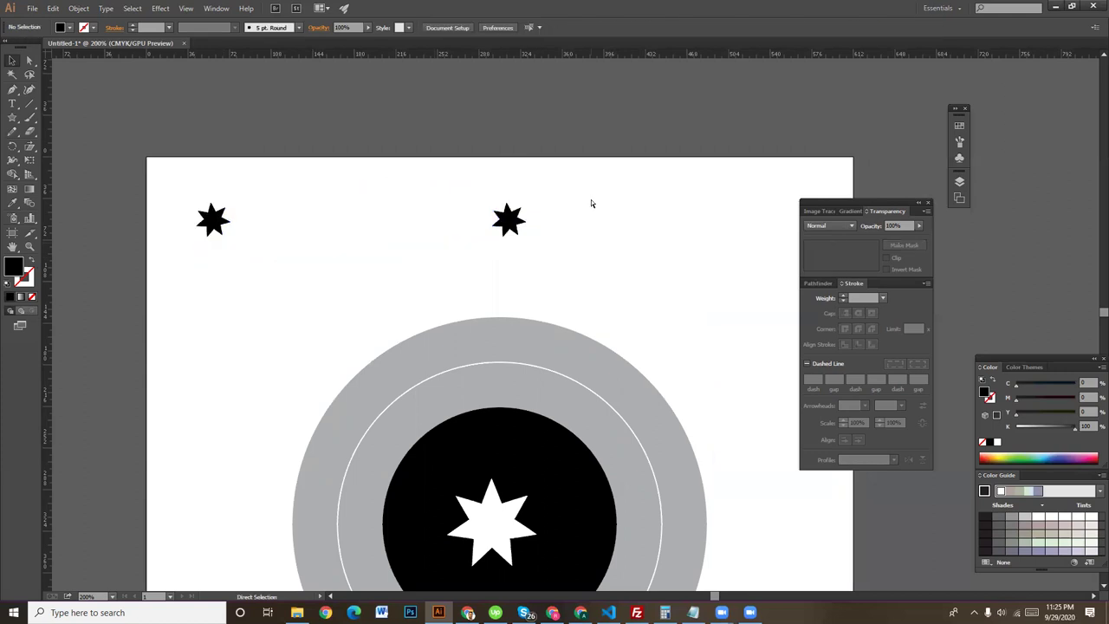
key("ctrl+a")
left_click(592, 212)
key("ctrl+a")
key("ctrl+z")
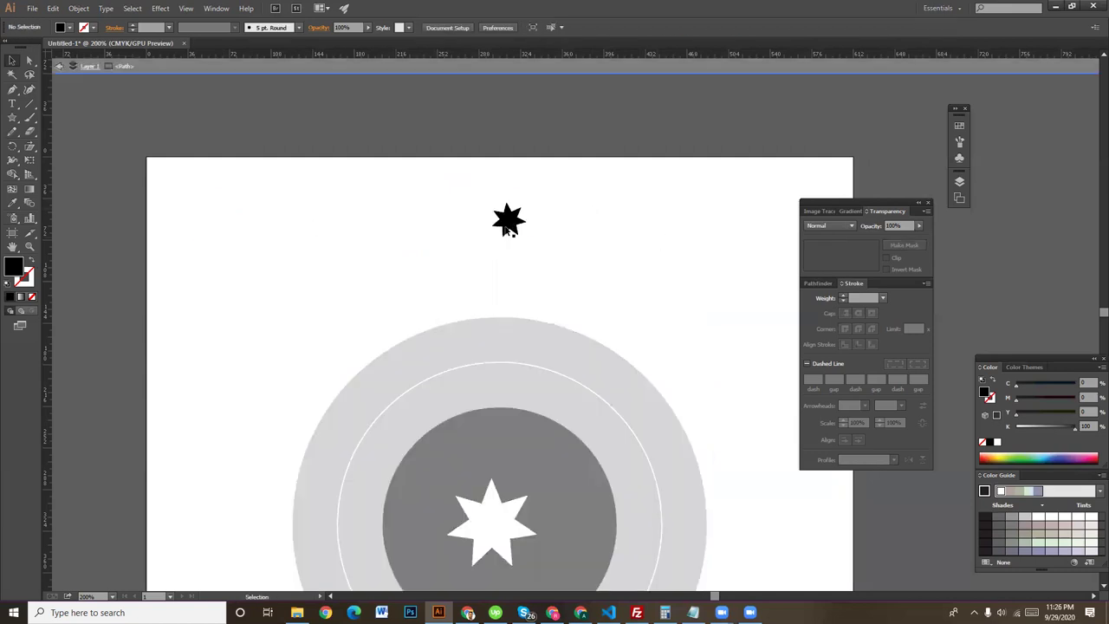
Rotate the star to about -90° and move it toward the page's top-left
left_click(505, 222)
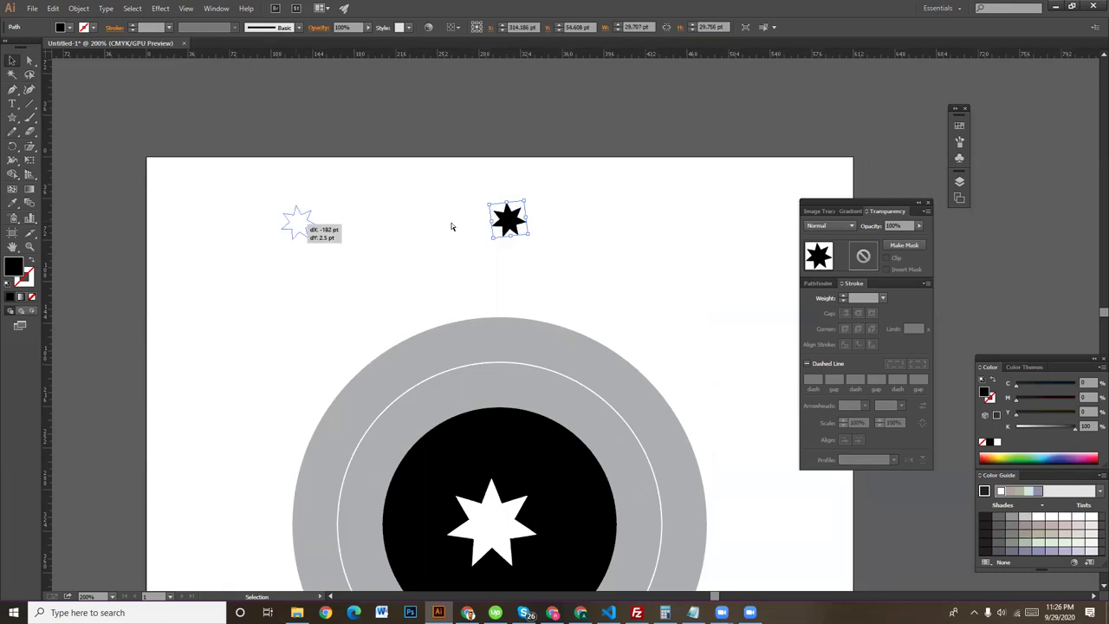
key("ctrl+z")
key("ctrl+equal")
key("ctrl+equal")
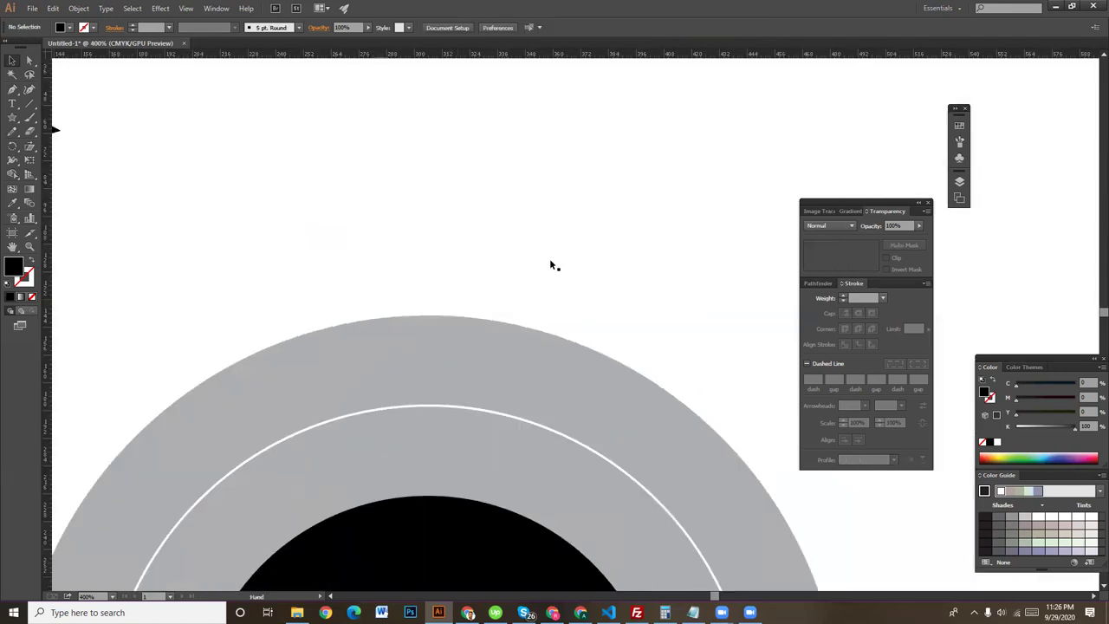
left_click(596, 293)
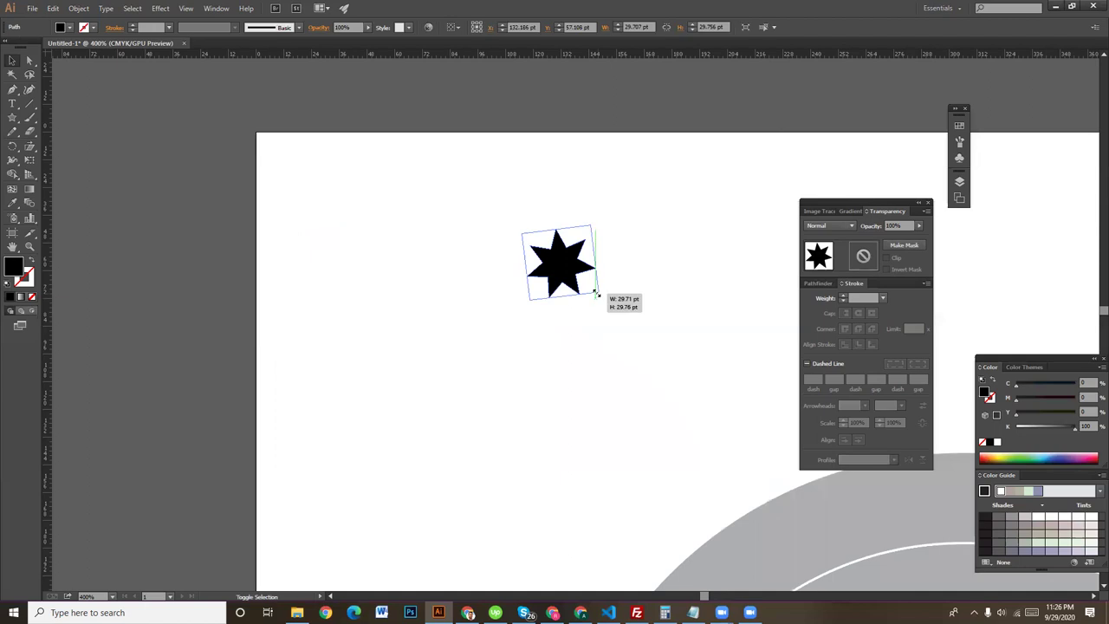
left_click_drag(596, 293, 600, 224)
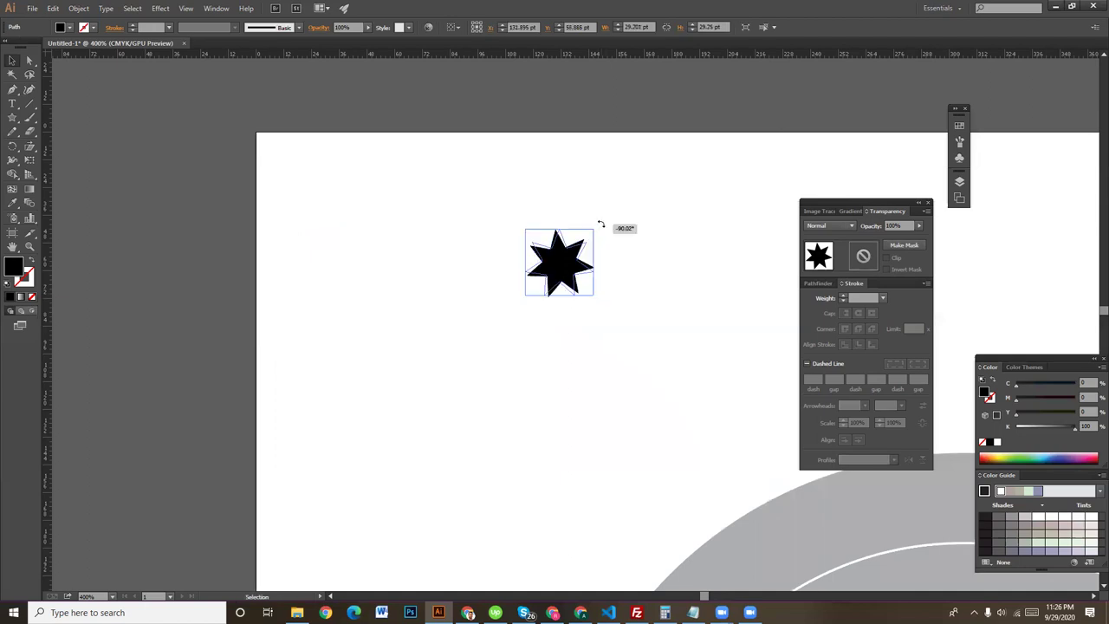
left_click_drag(601, 224, 603, 225)
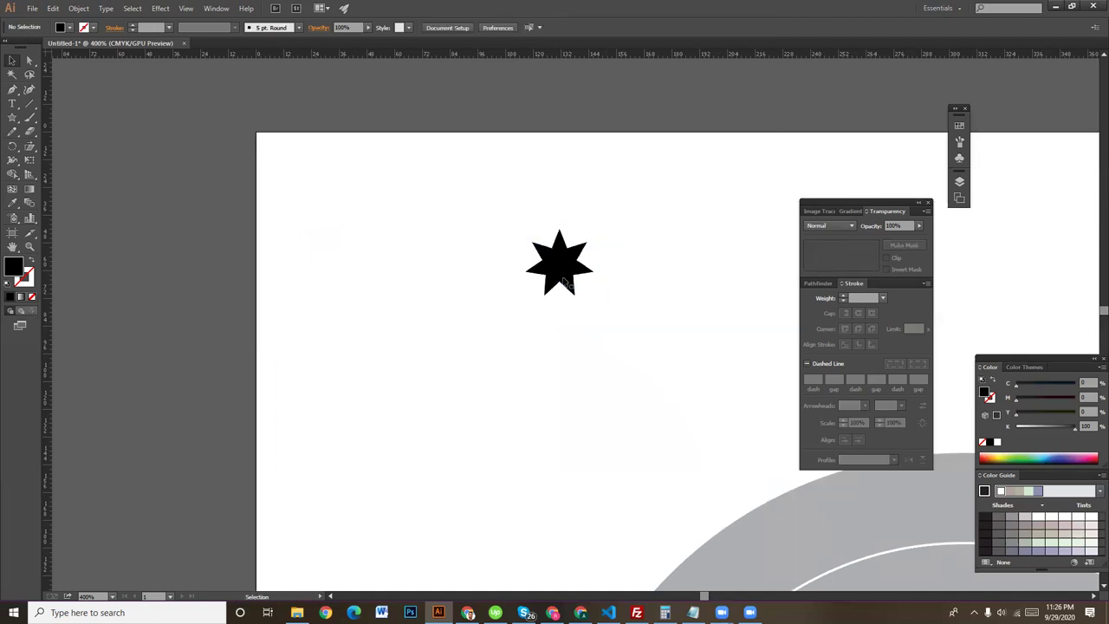
left_click_drag(578, 270, 376, 250)
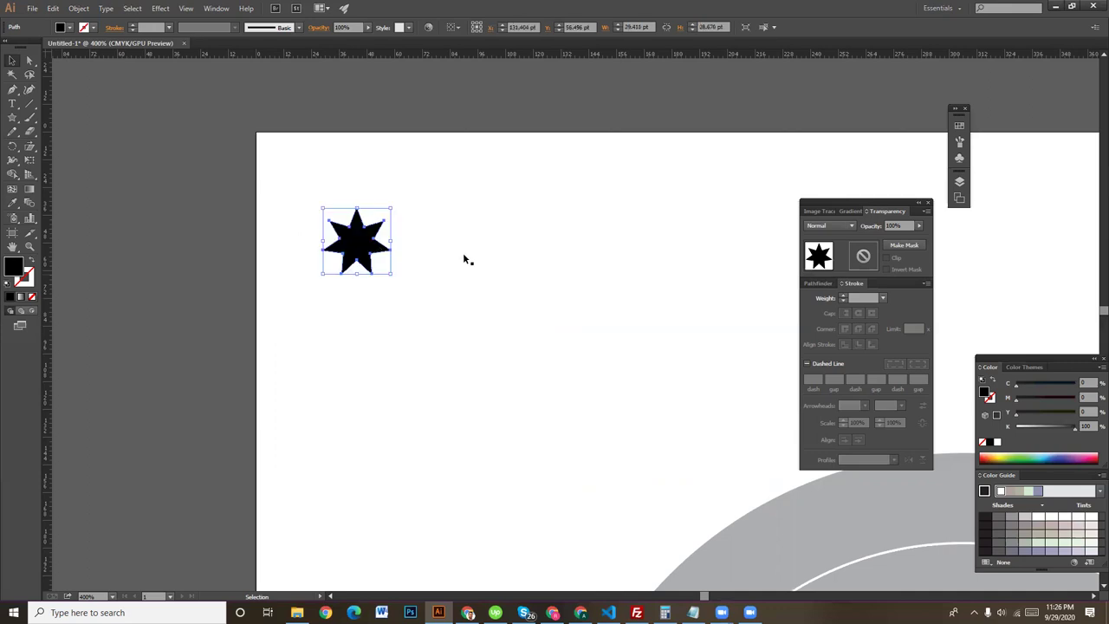
Place a trial copy of the star to the right, then undo it
key("alt")
scroll(410, 251, "down", 2)
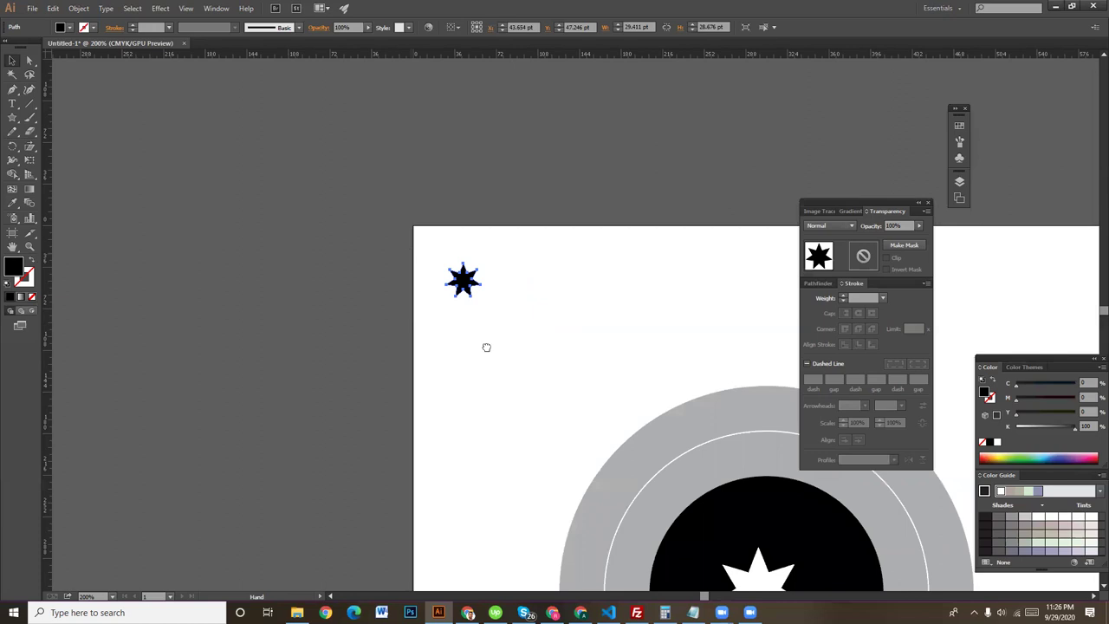
scroll(486, 344, "right", 3)
left_click_drag(317, 267, 765, 291)
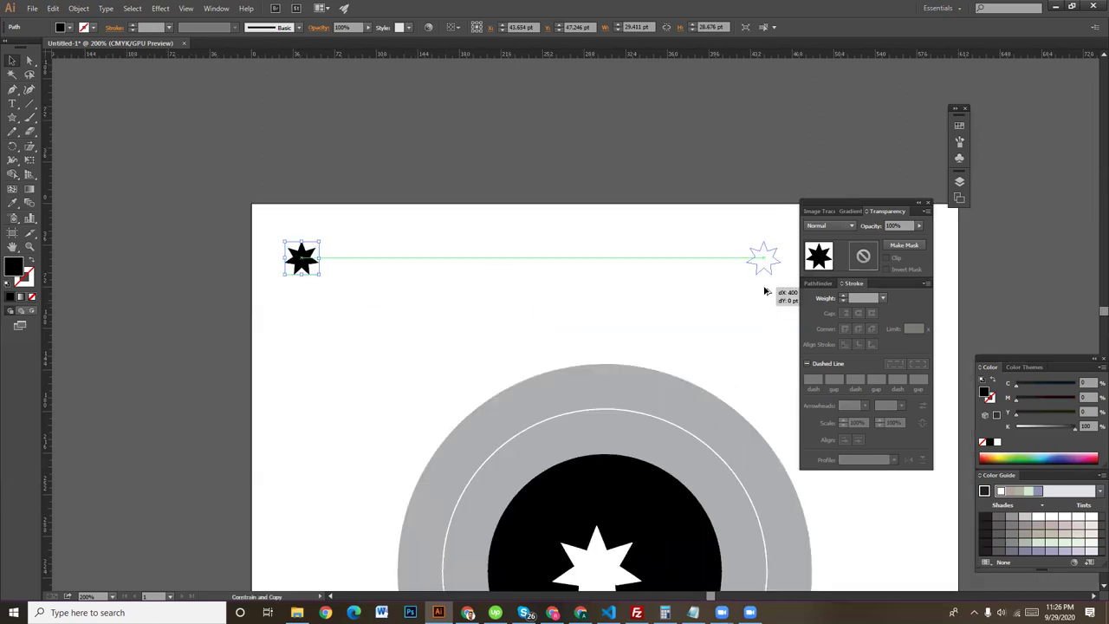
left_click(663, 304)
scroll(500, 302, "right", 2)
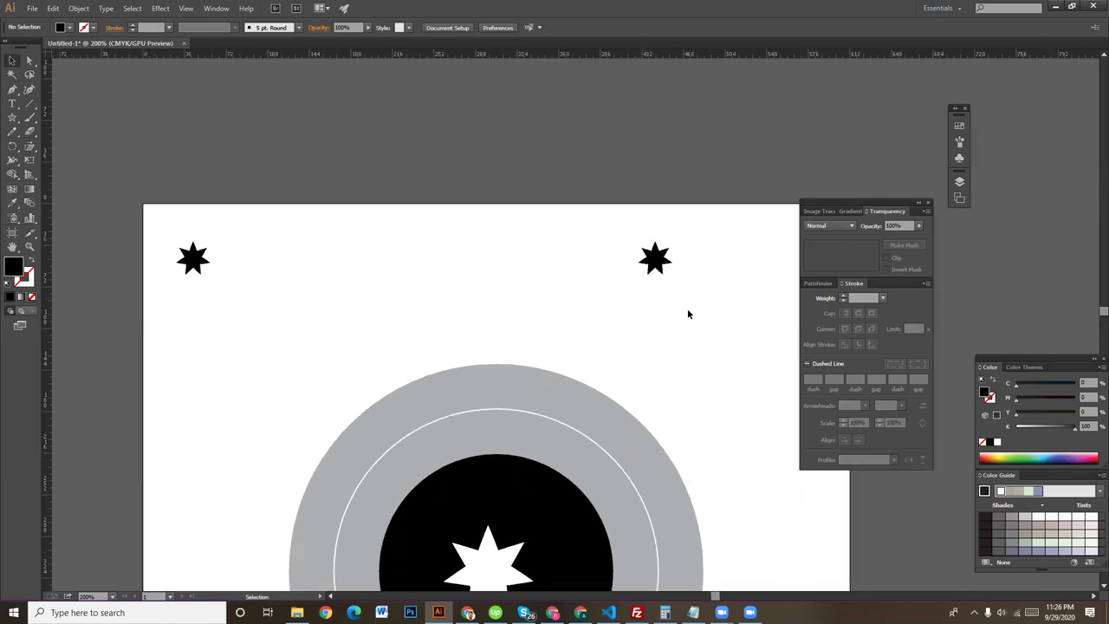
key("ctrl+a")
left_click(658, 313)
scroll(638, 272, "down", 1)
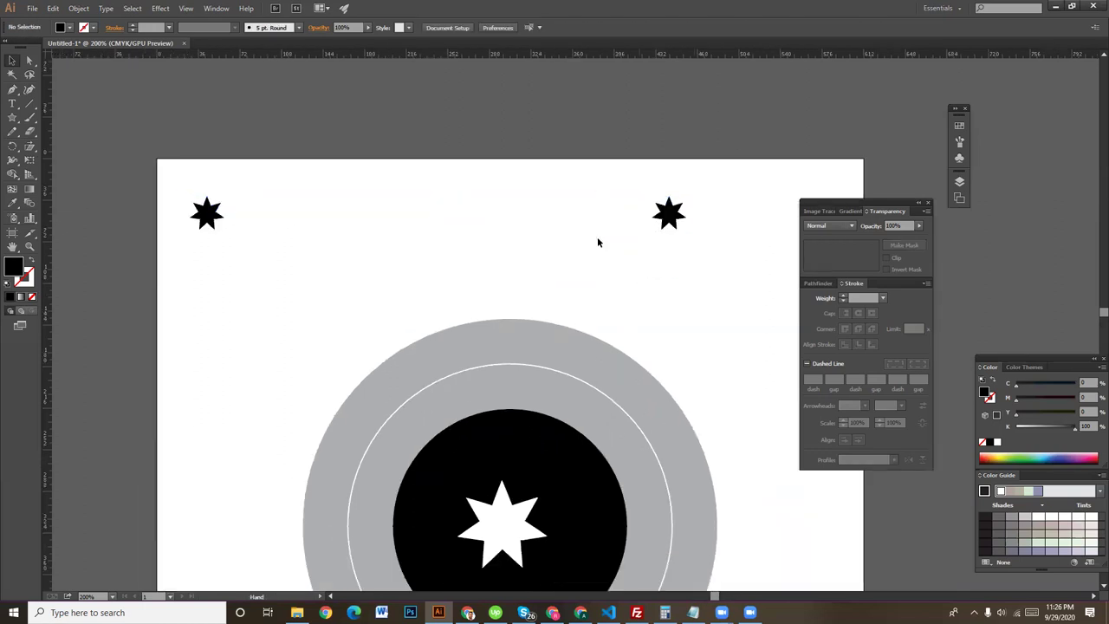
key("ctrl+z")
Shrink the star to about 22 pt, copy it 430.83 pt straight right, and select both
left_click(209, 217)
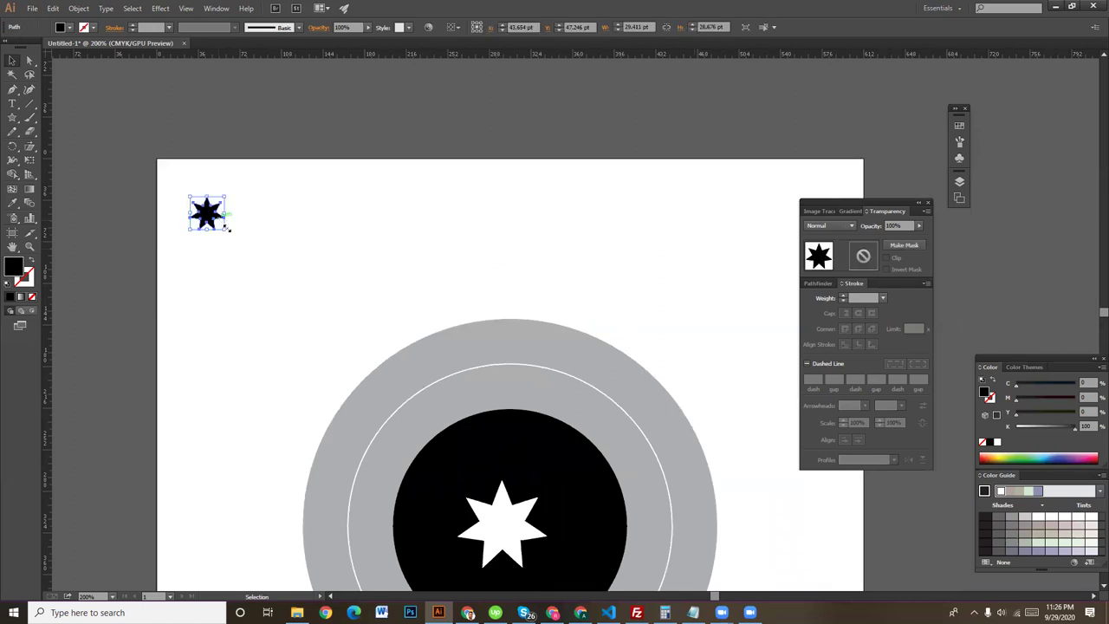
key("ctrl+z")
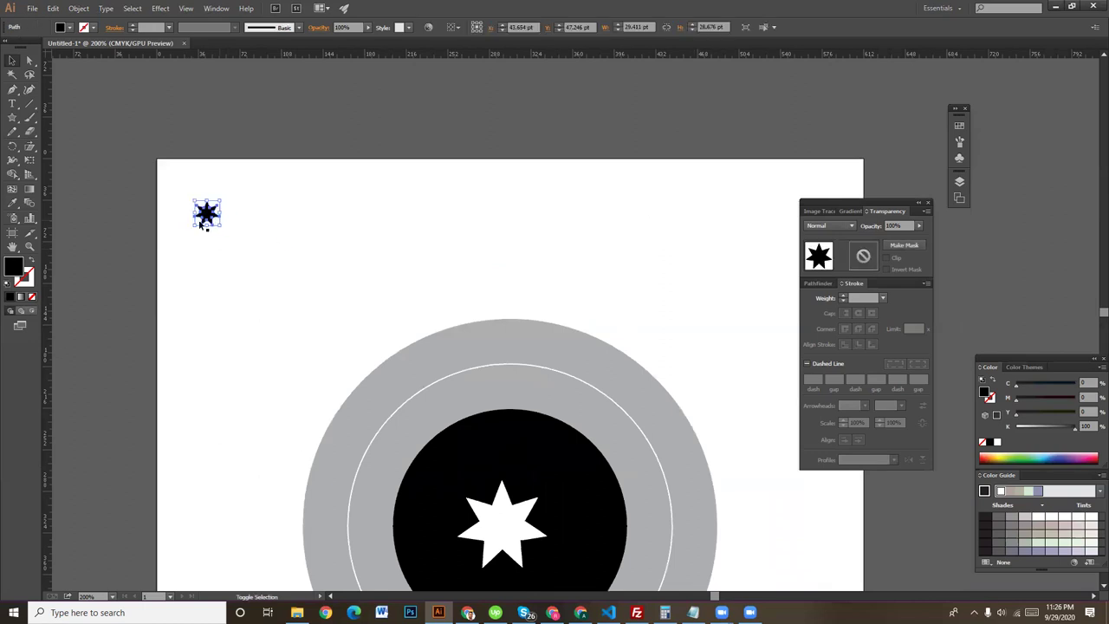
left_click_drag(215, 221, 375, 478)
key("ctrl+z")
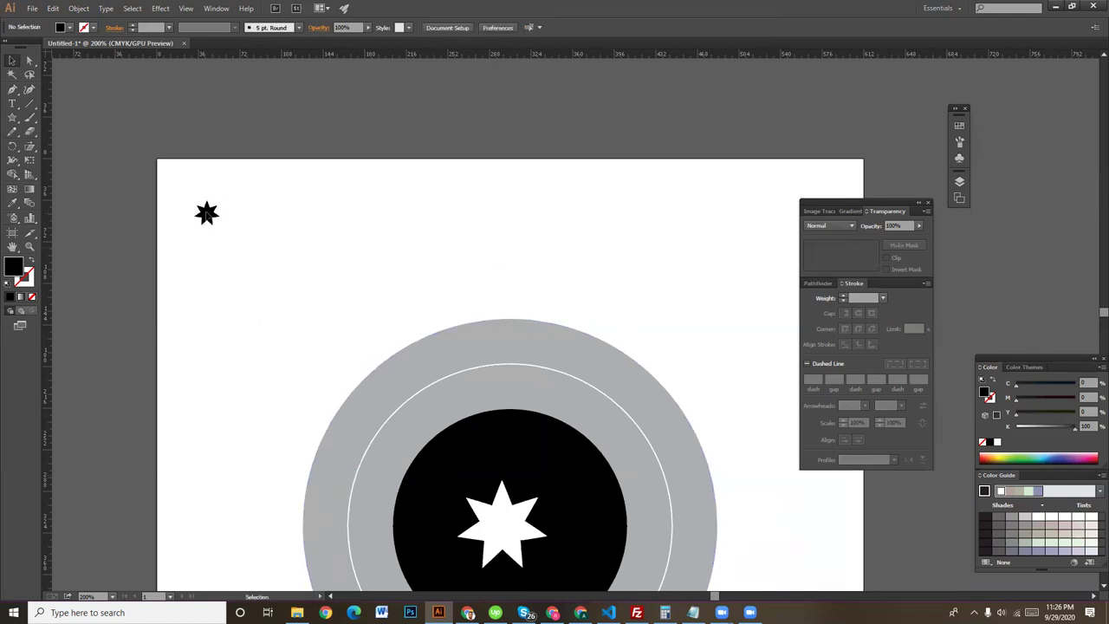
left_click(207, 215)
left_click_drag(207, 215, 739, 245)
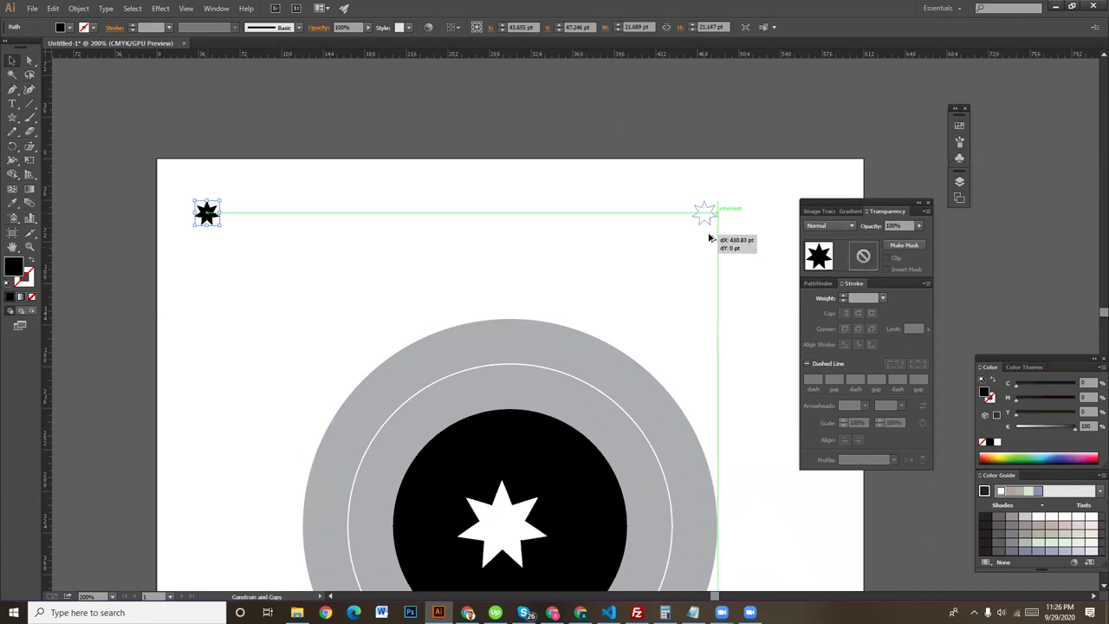
mouse_move(175, 190)
left_mouse_down()
mouse_move(651, 285)
mouse_move(589, 161)
left_mouse_up()
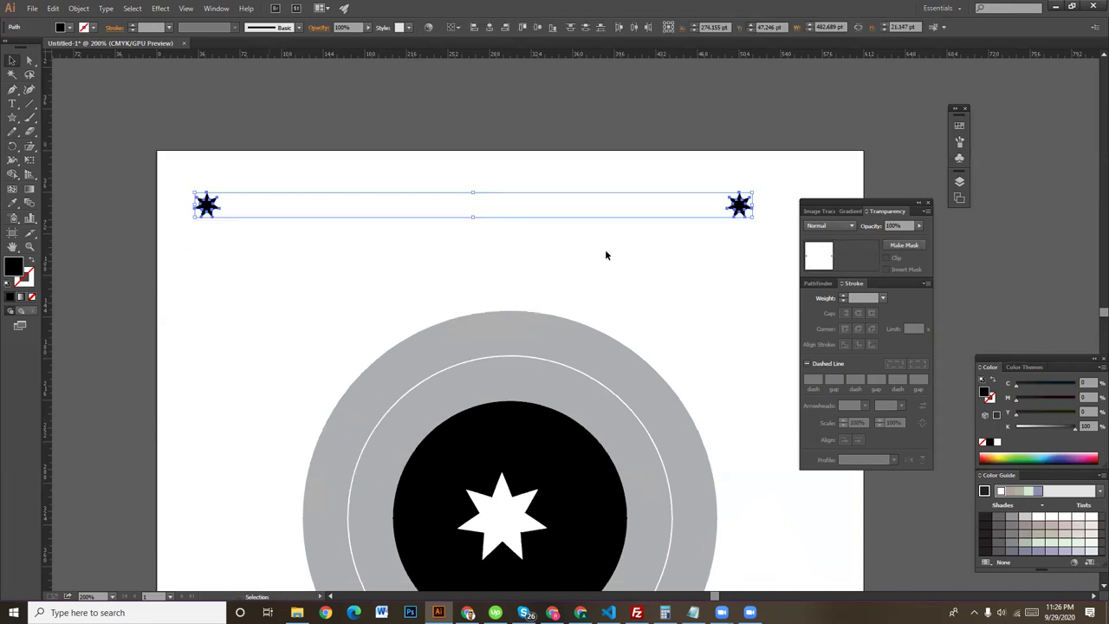
Set the Blend tool options to Specified Steps with 10 steps
left_click(713, 270)
left_click(739, 205)
left_click(33, 205)
double_click(32, 205)
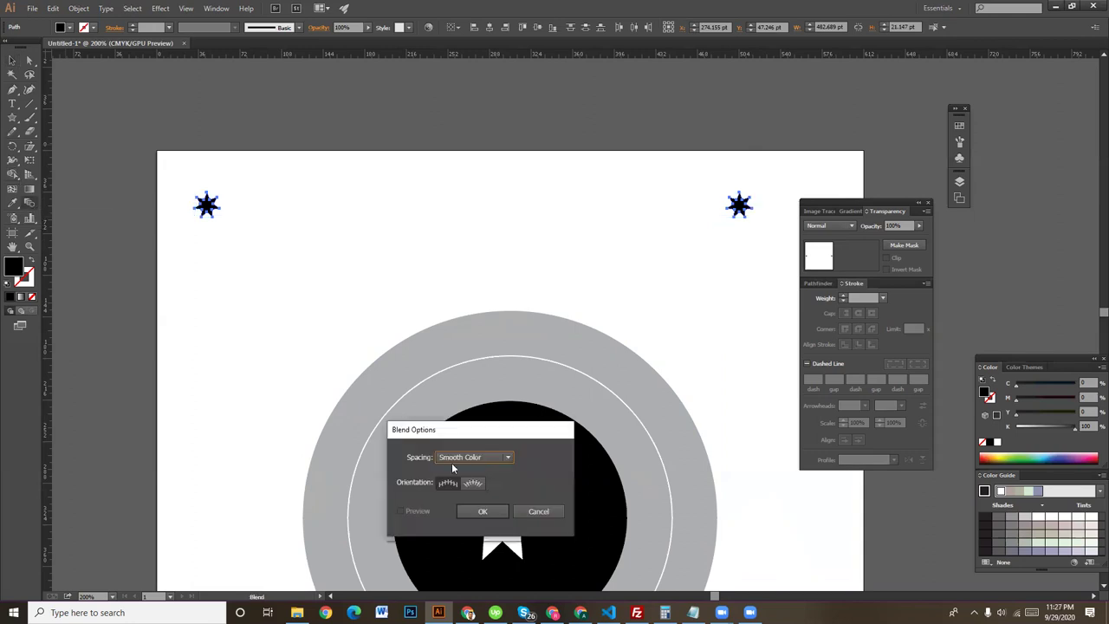
key("alt+Down")
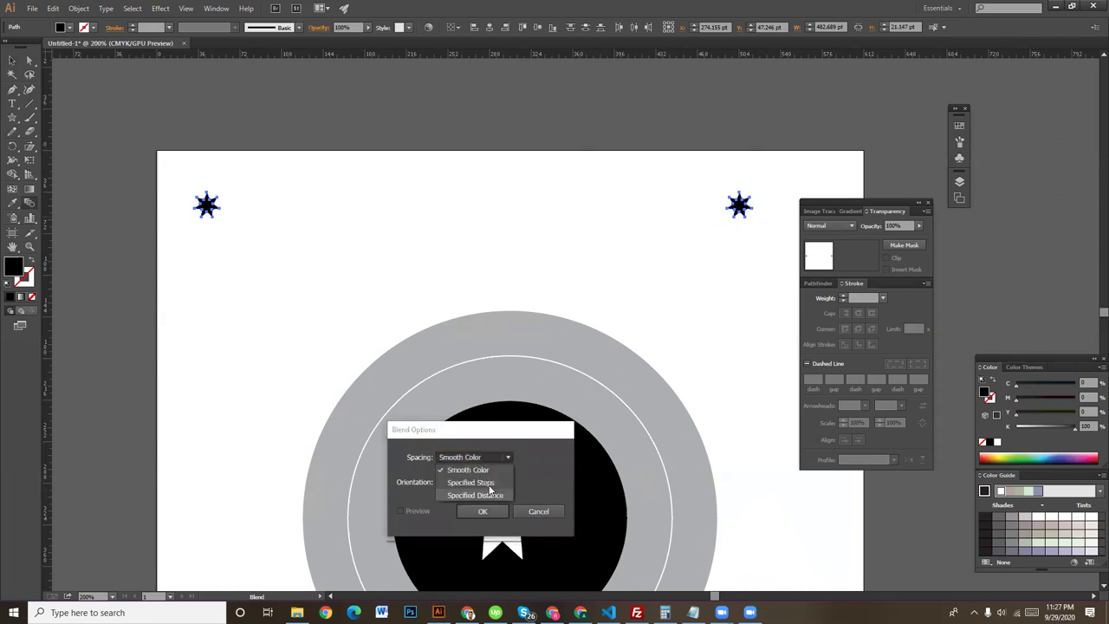
key("Down")
key("Return")
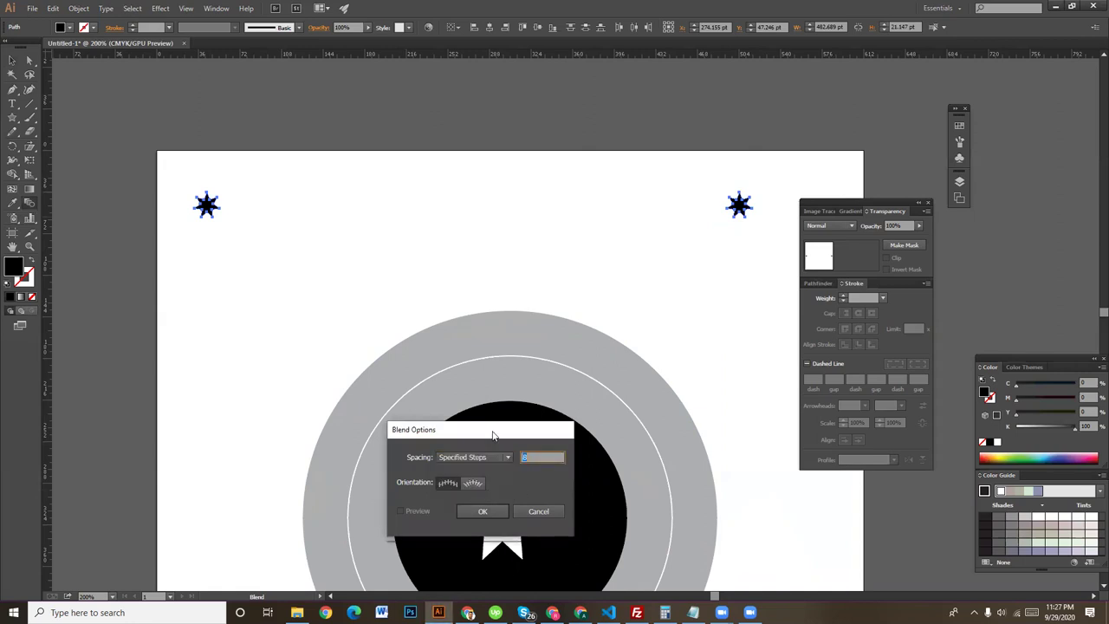
left_click_drag(493, 436, 611, 333)
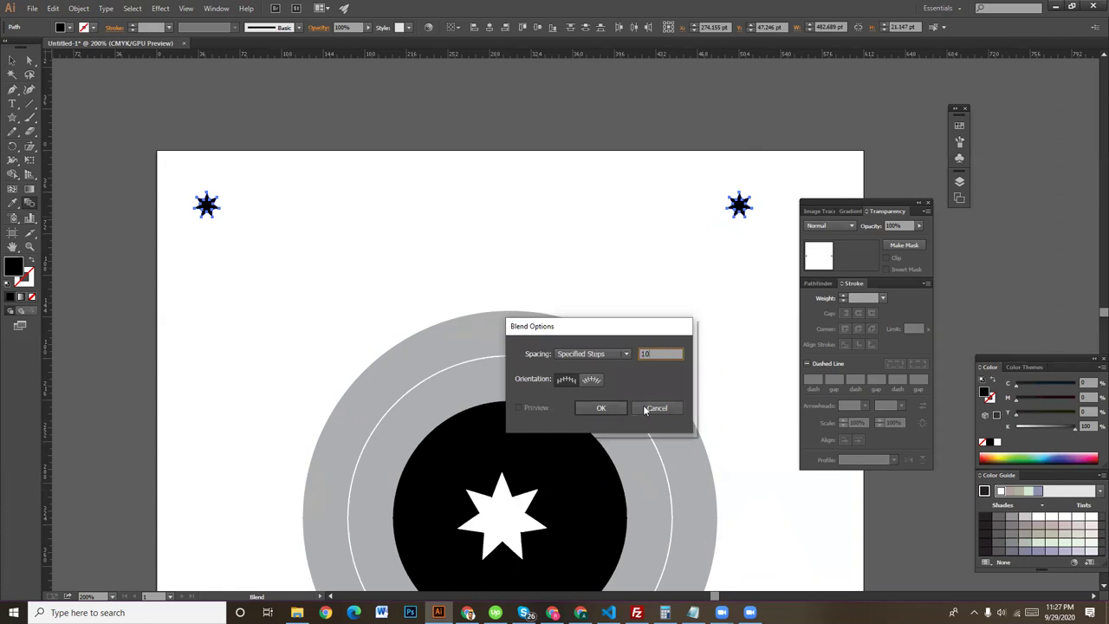
left_click(611, 408)
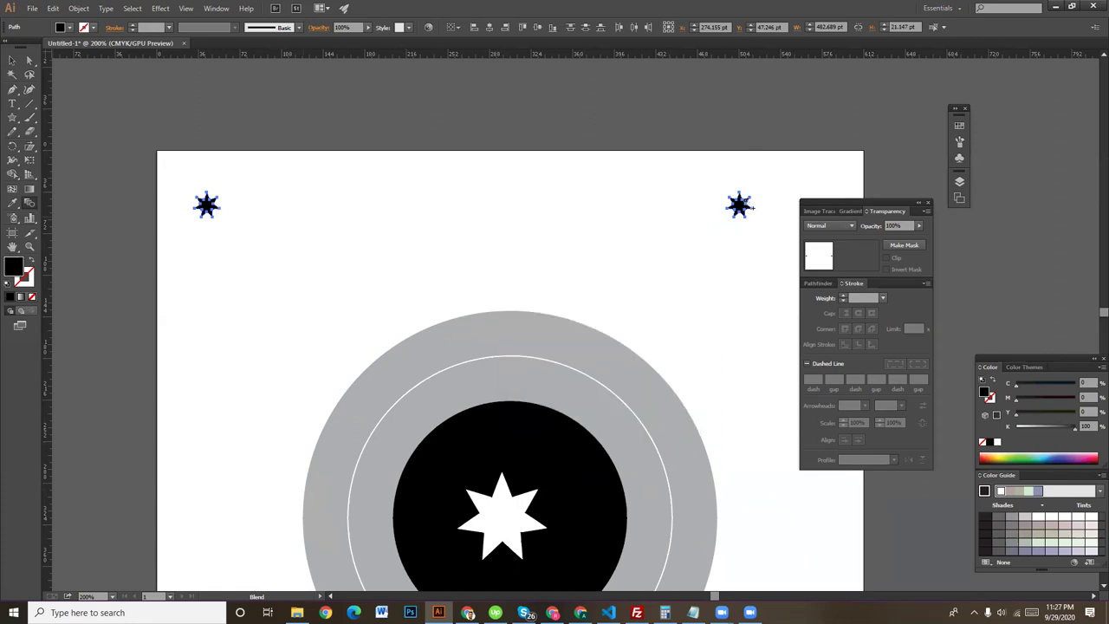
Blend the left star into the right star to form a row of twelve
left_click(741, 202)
left_click(13, 60)
left_click(667, 263)
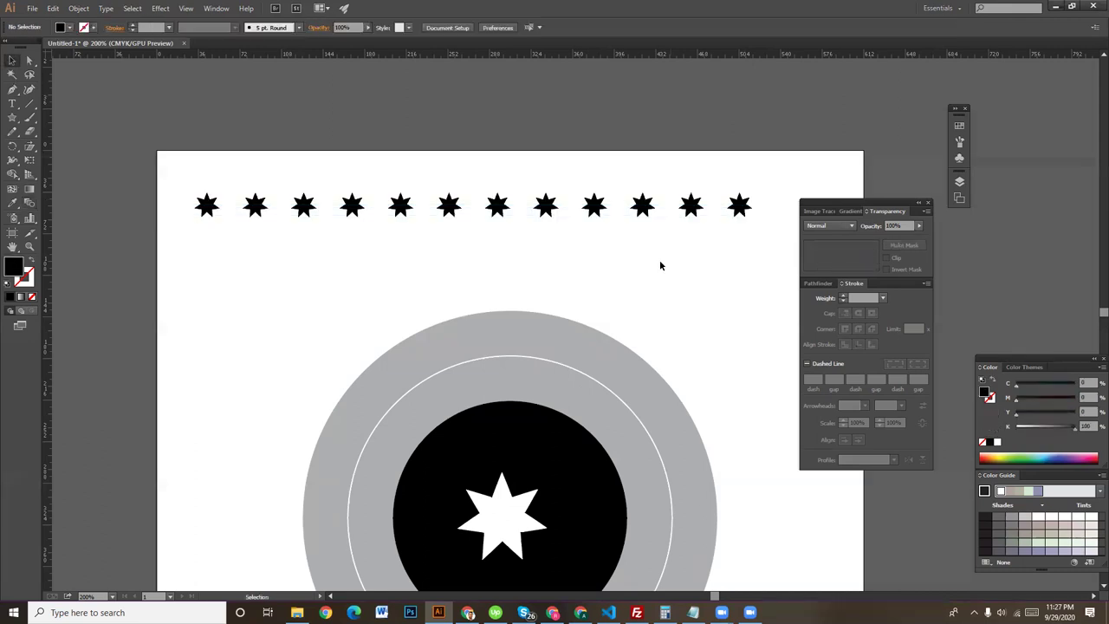
scroll(679, 182, "down", 1)
Select the thin white ring circle and zoom in on the badge
left_click(679, 174)
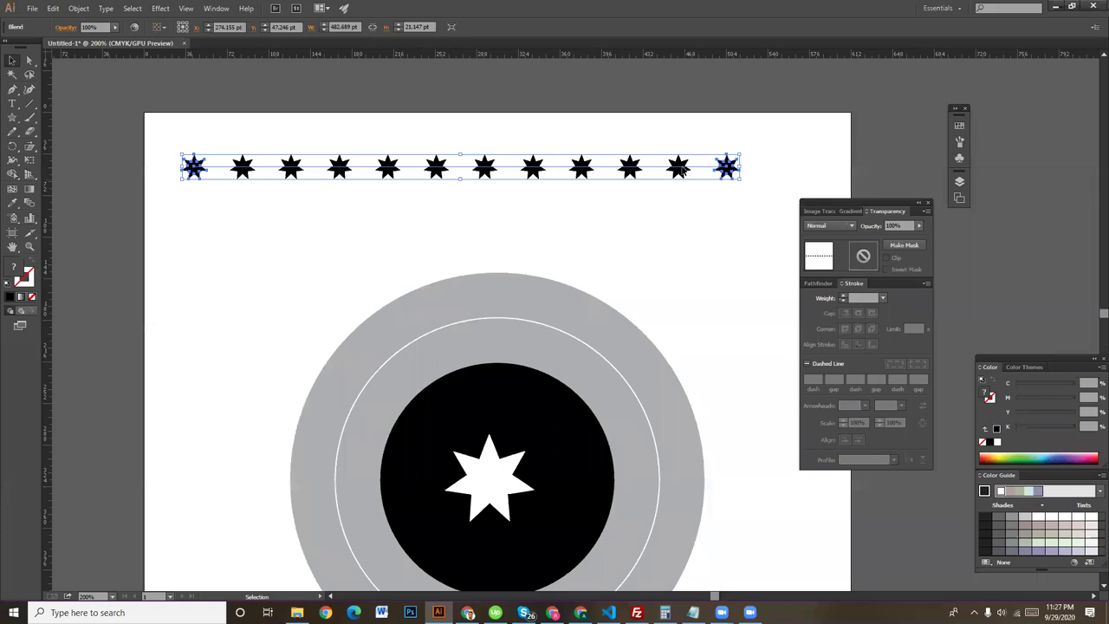
scroll(628, 242, "down", 1)
left_click_drag(495, 295, 490, 275)
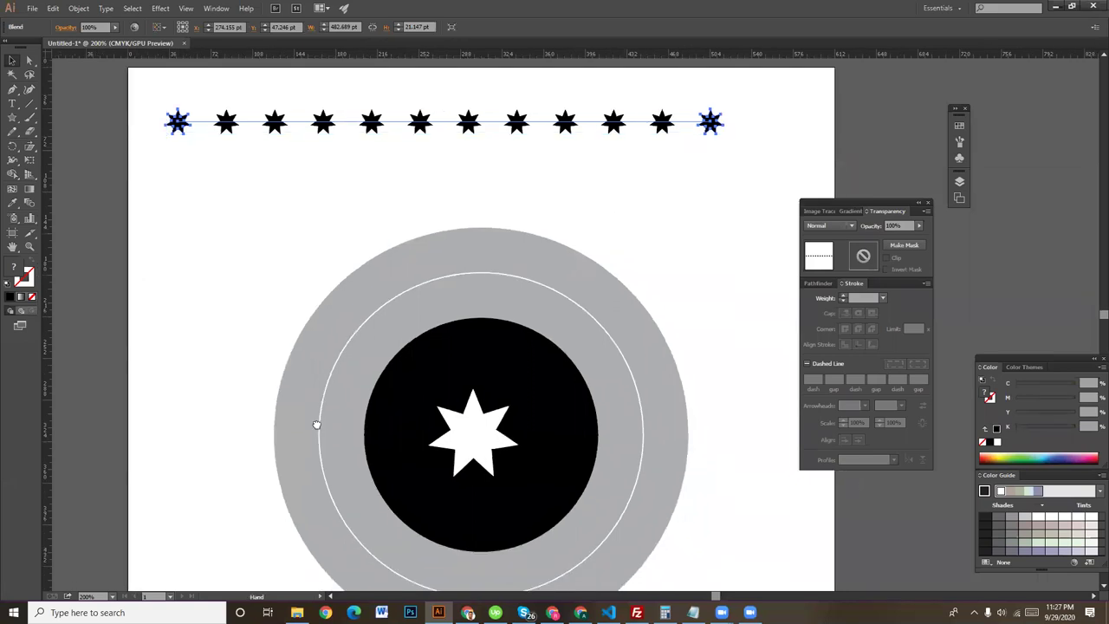
scroll(352, 292, "down", 1)
left_click(352, 293)
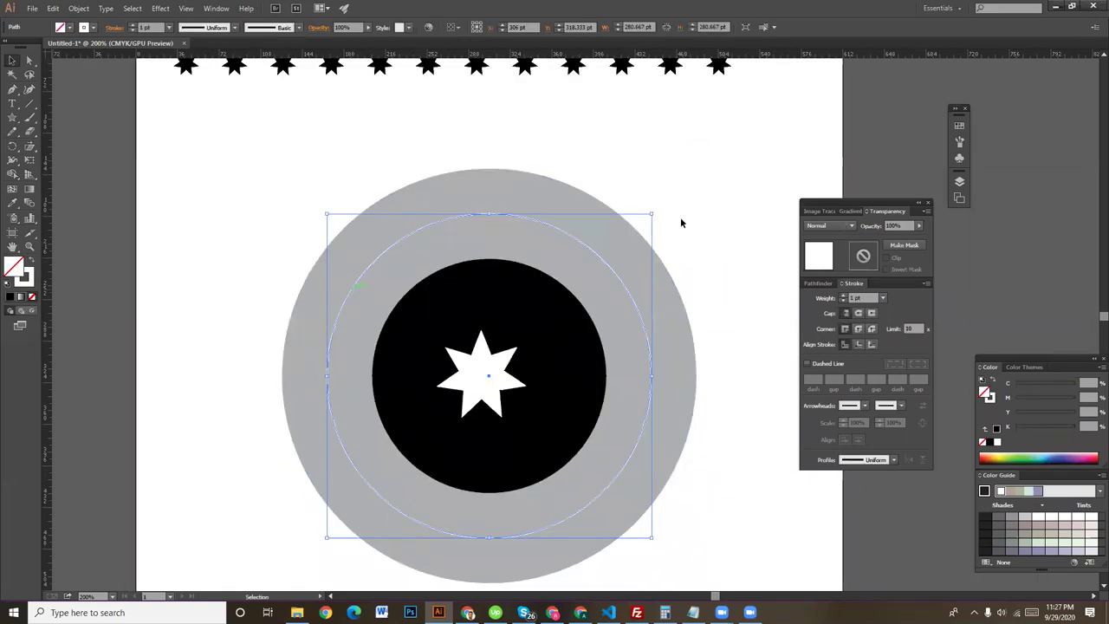
key("ctrl+plus")
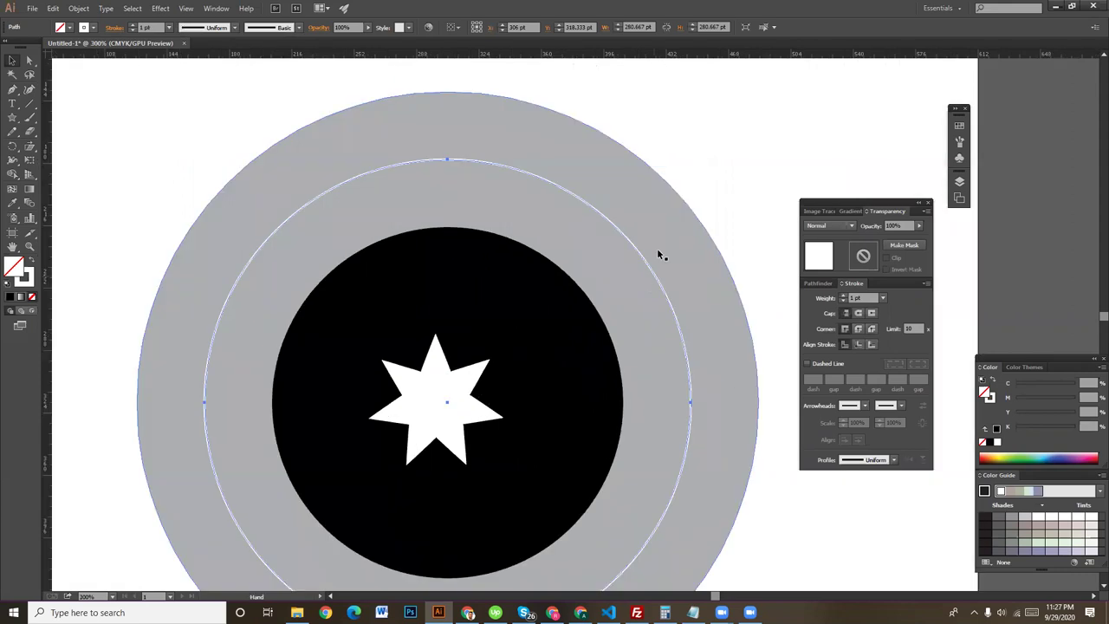
scroll(659, 254, "down", 1)
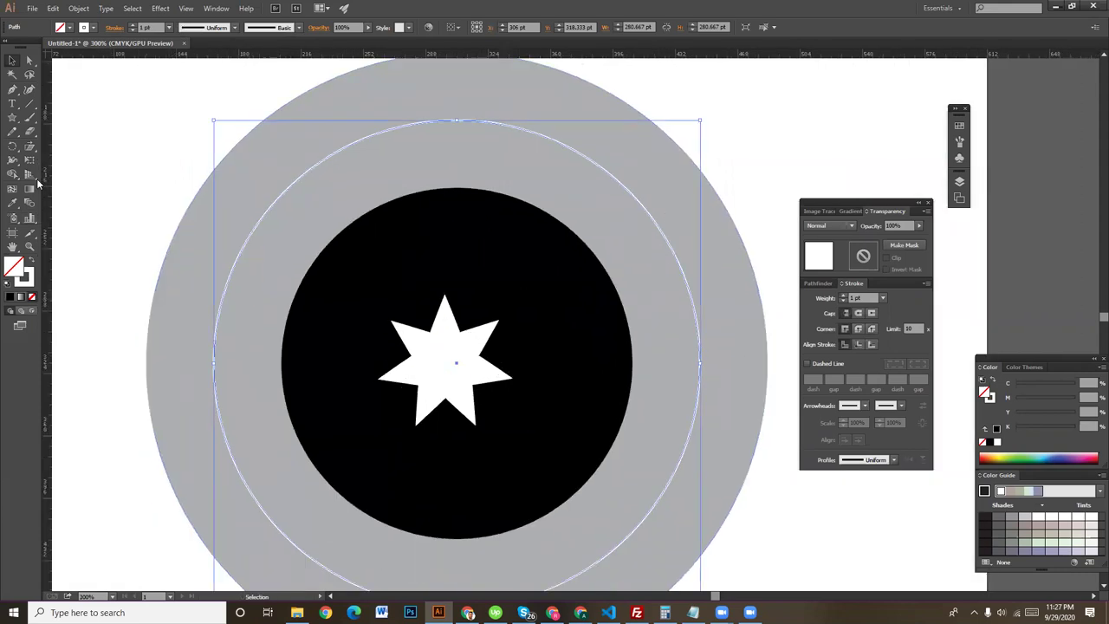
Cut the white ring at its left anchor point with the Scissors tool, then deselect
left_click(30, 134)
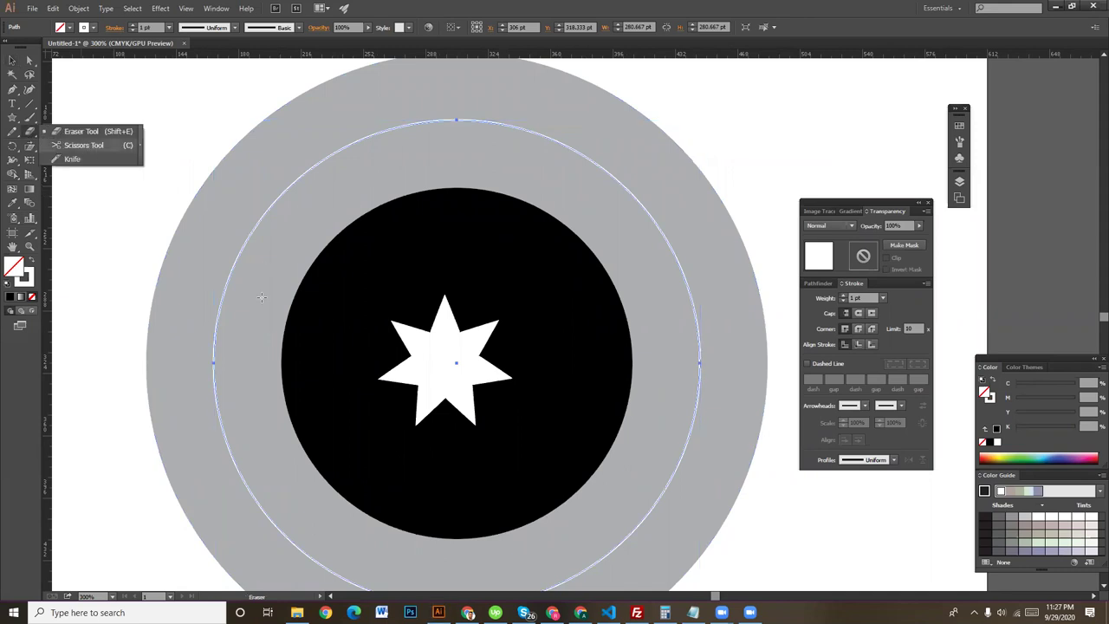
left_click(90, 145)
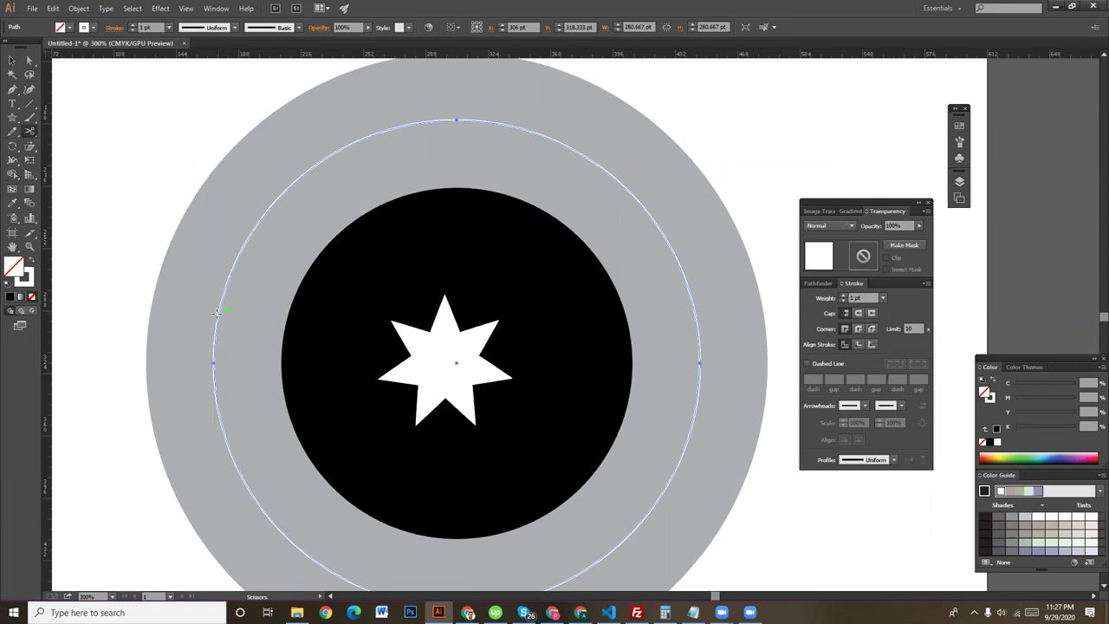
left_click(213, 357)
left_click(213, 362)
left_click(12, 60)
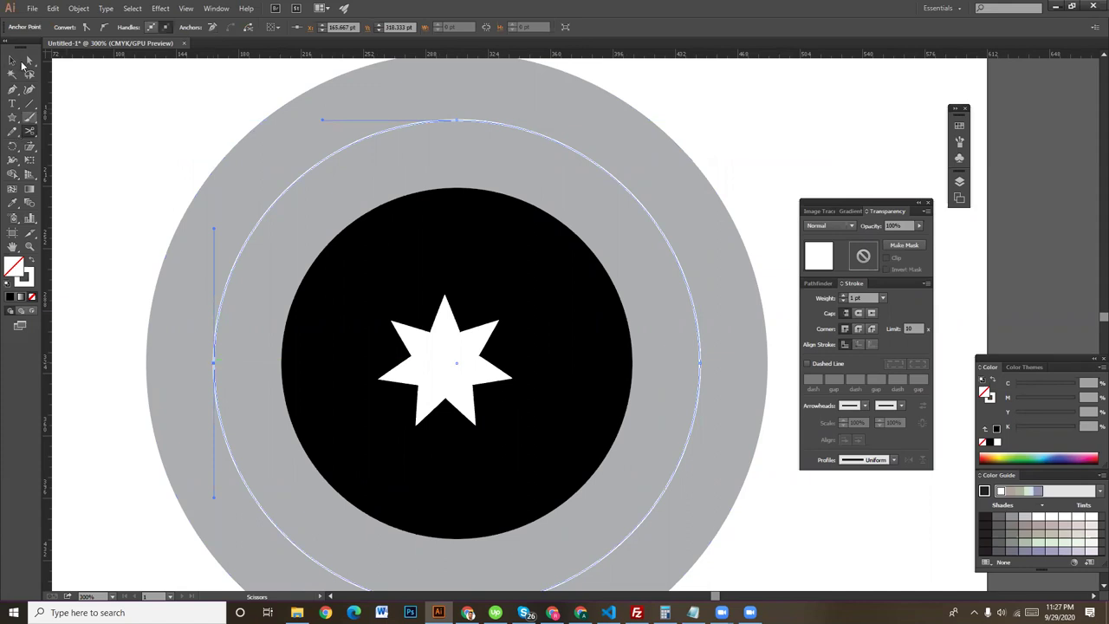
left_click(749, 141)
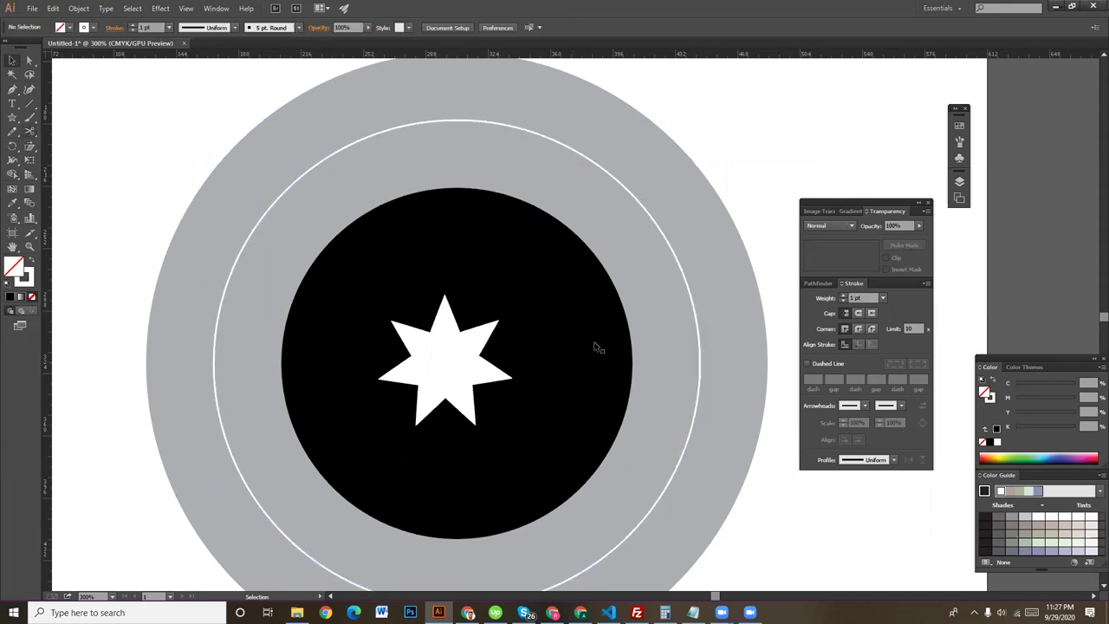
scroll(593, 345, "up", 3)
mouse_move(538, 200)
left_mouse_down()
mouse_move(555, 241)
mouse_move(549, 141)
mouse_move(528, 303)
left_mouse_up()
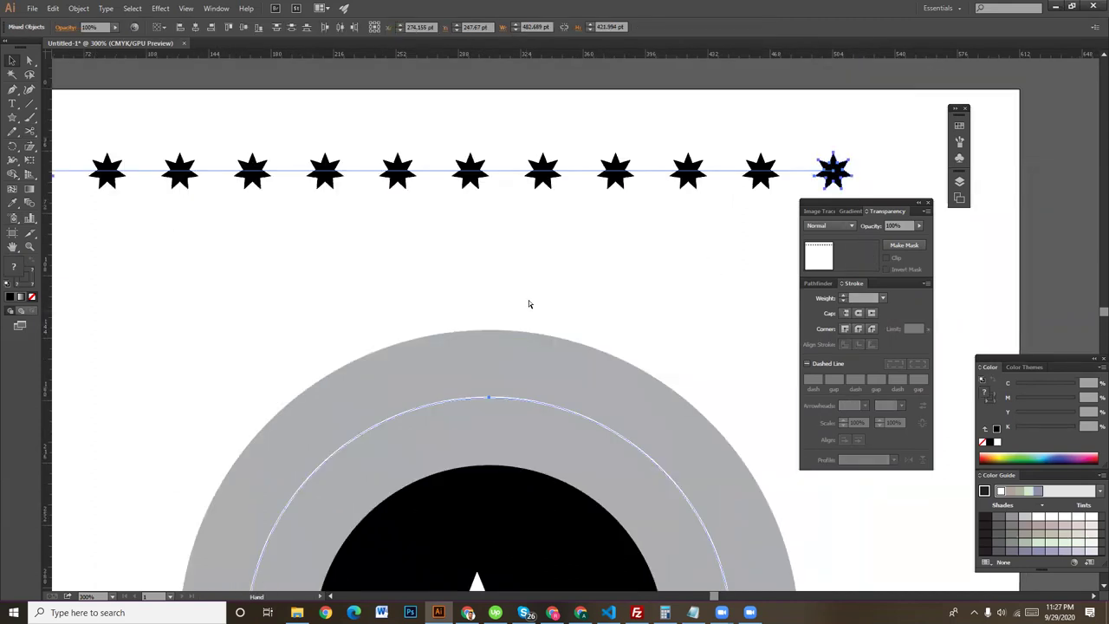
Replace the star blend's spine with the cut ring circle so stars encircle the black centre
key("ctrl+minus")
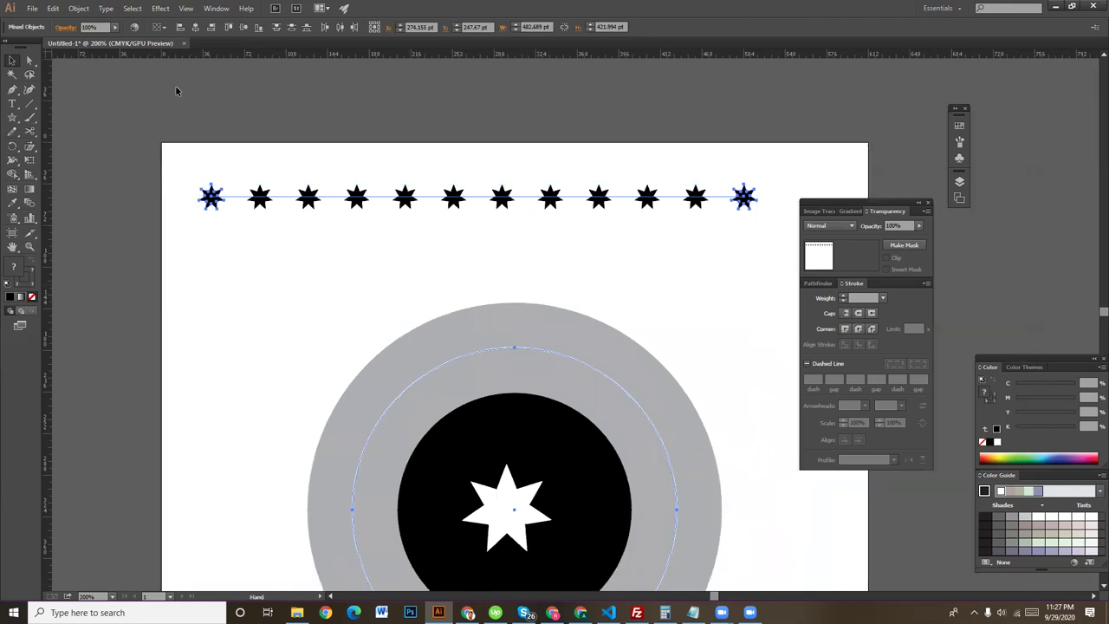
left_click_drag(175, 90, 164, 12)
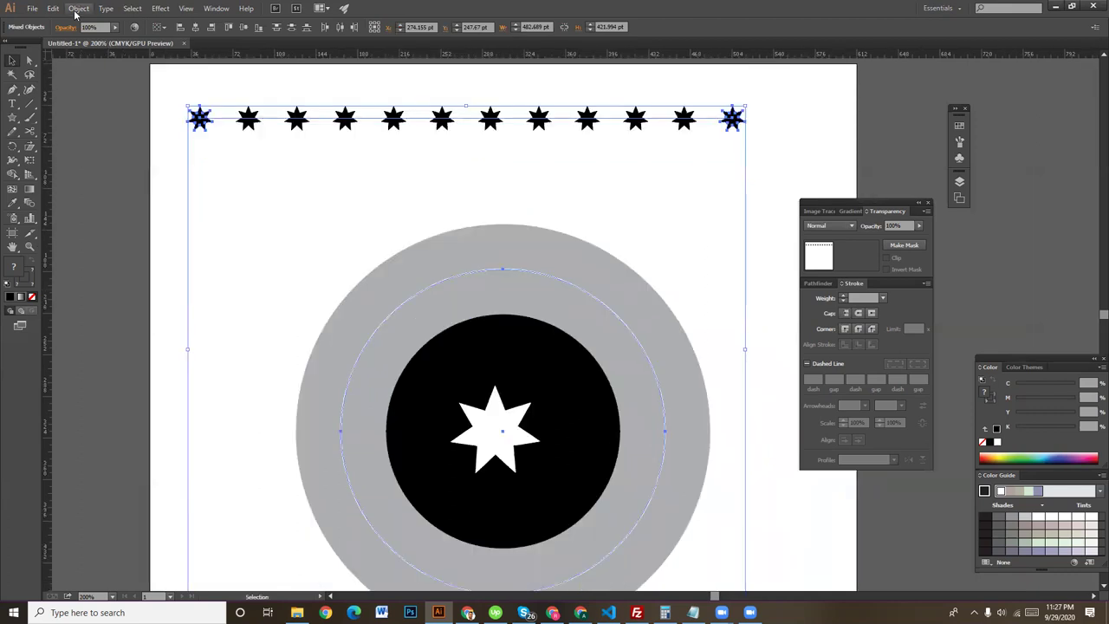
left_click(78, 9)
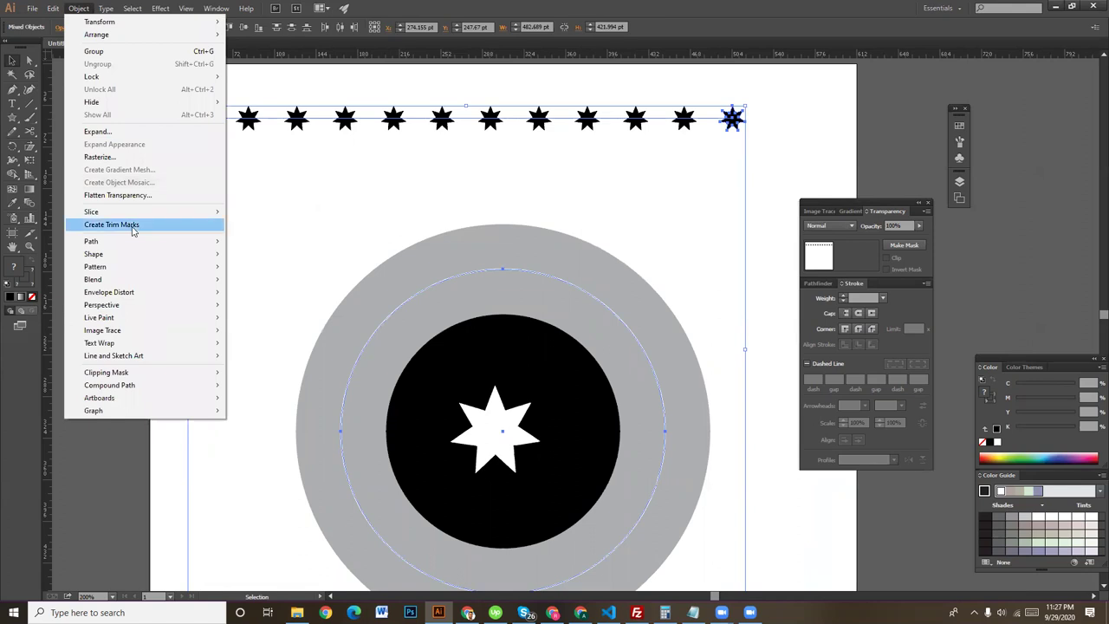
mouse_move(92, 279)
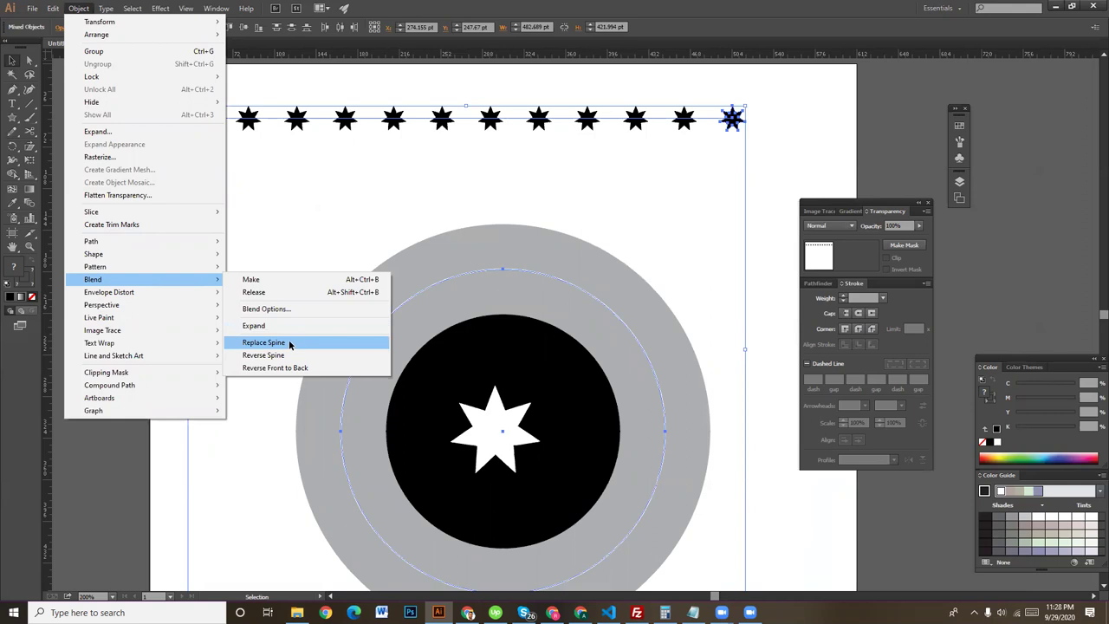
left_click(295, 343)
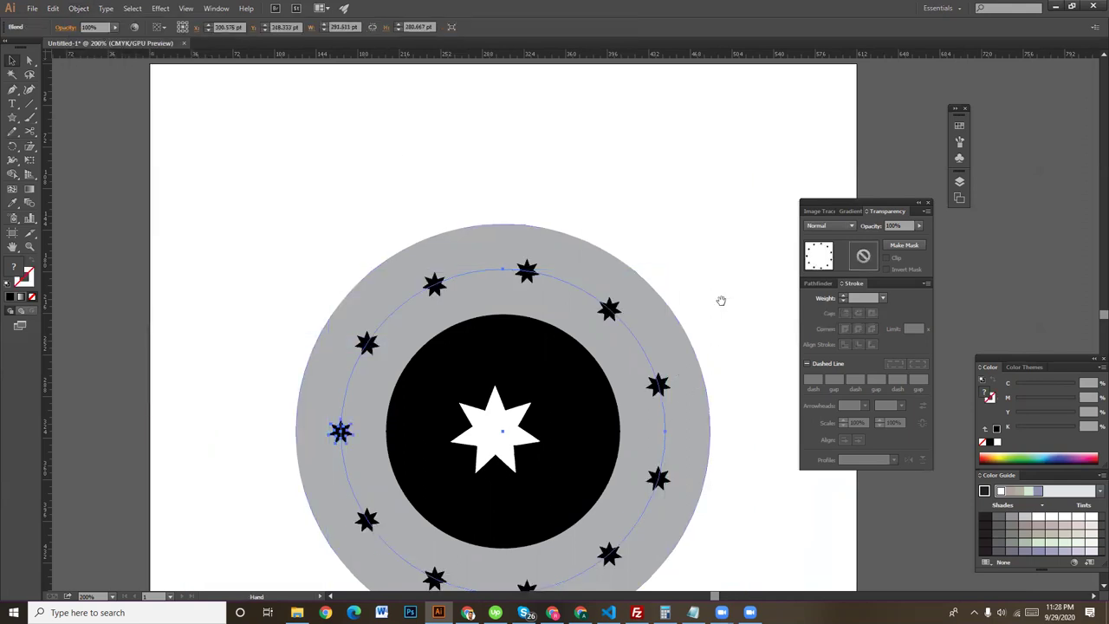
left_click_drag(722, 300, 754, 196)
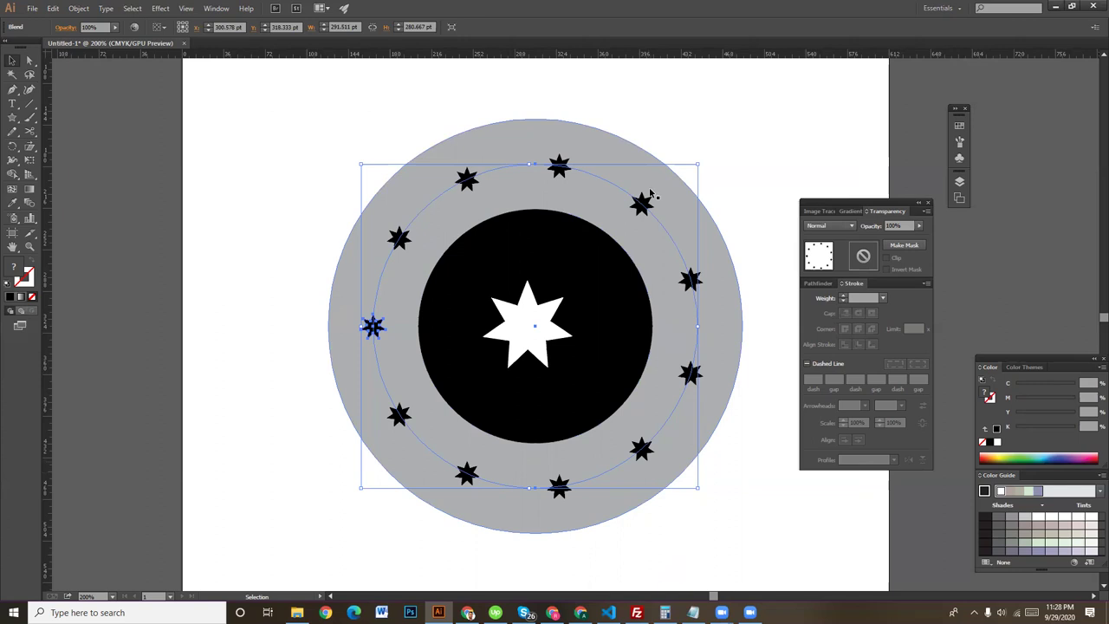
left_click(690, 140)
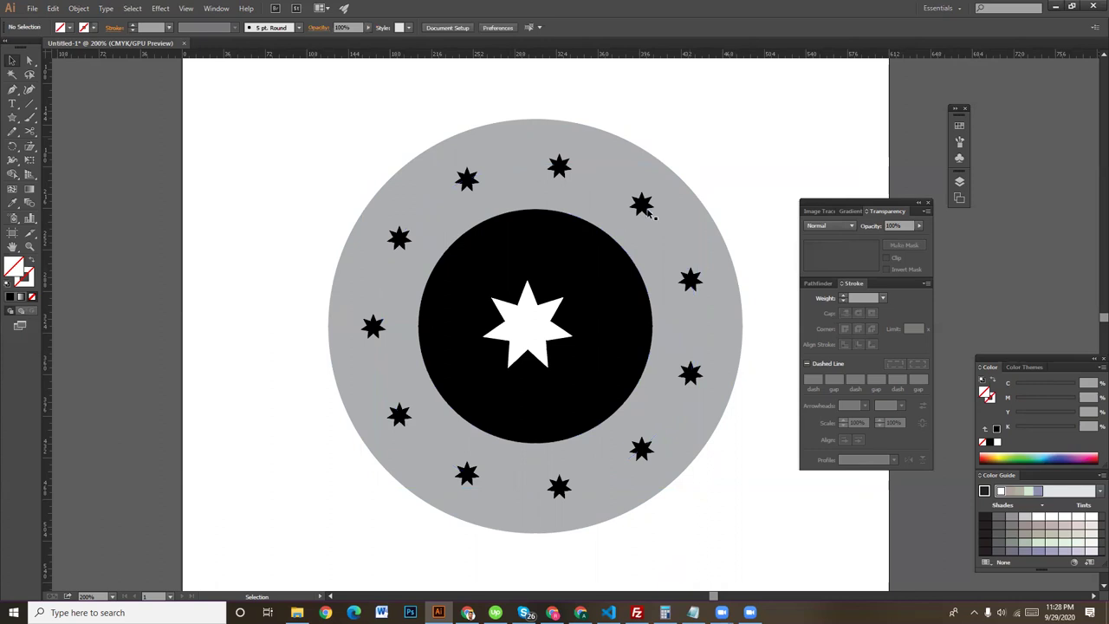
Apply a smooth Zig Zag effect to the grey circle: size 5 pt, 16 ridges per segment
key("a")
key("v")
left_click(670, 172)
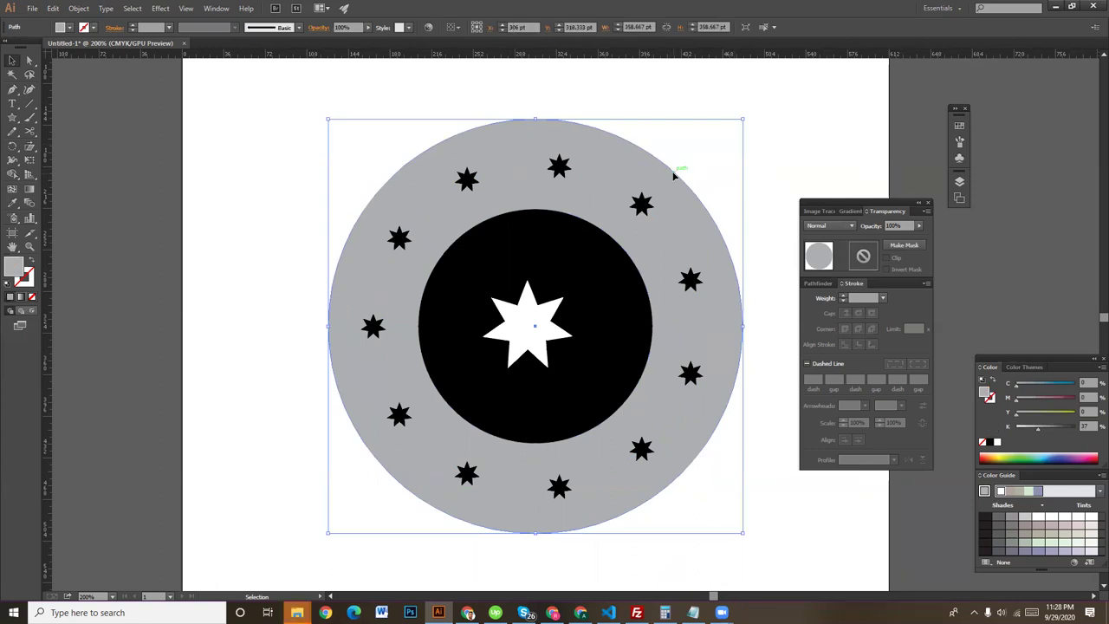
left_click(159, 11)
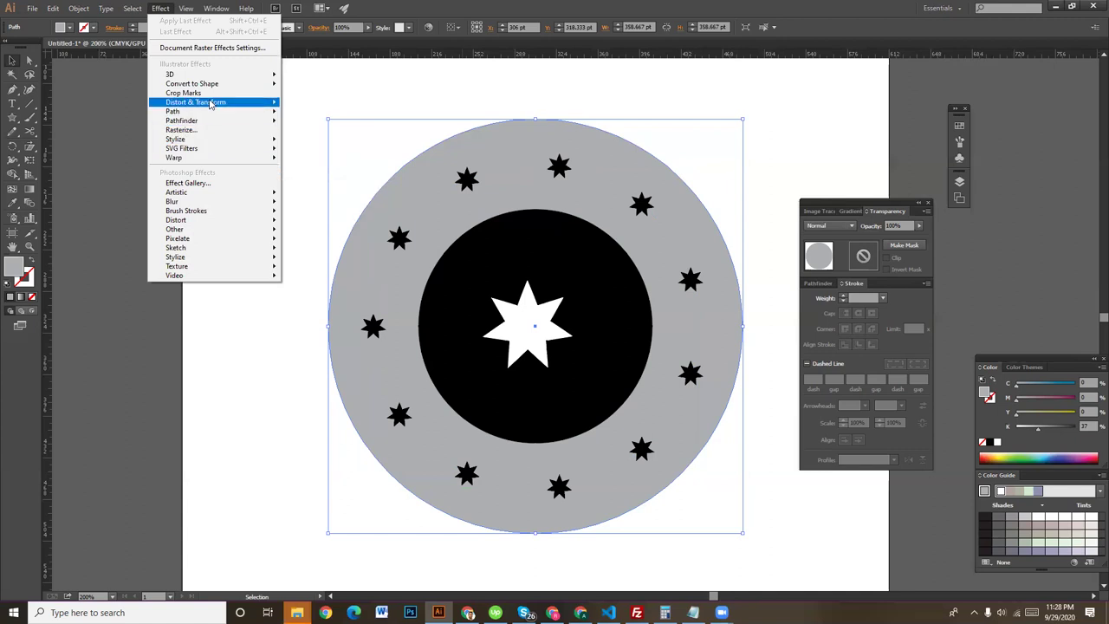
mouse_move(195, 102)
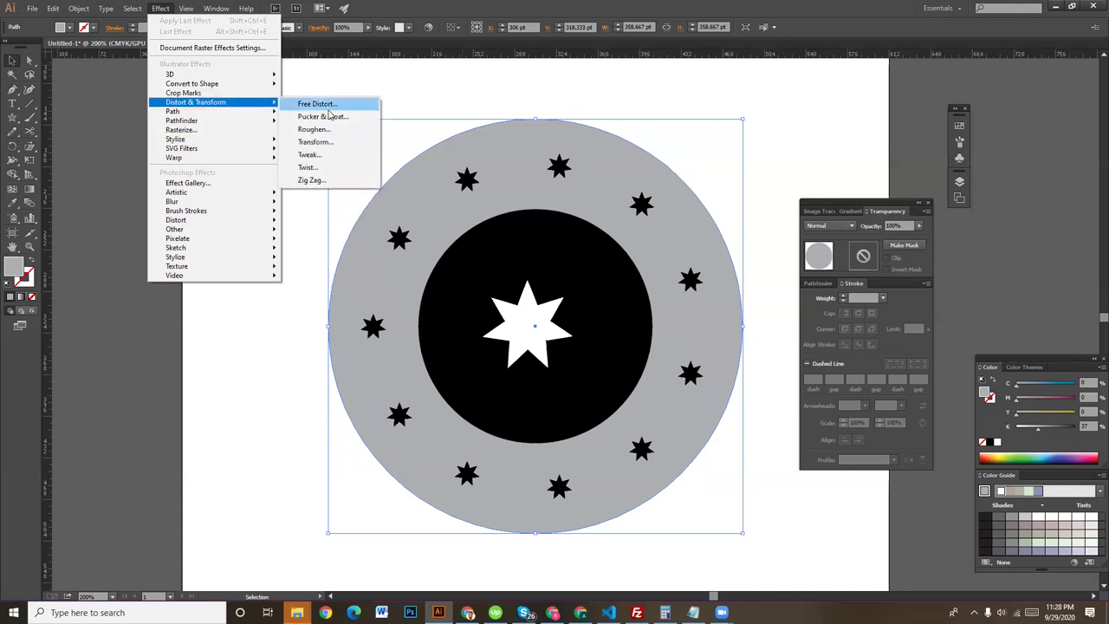
left_click(328, 182)
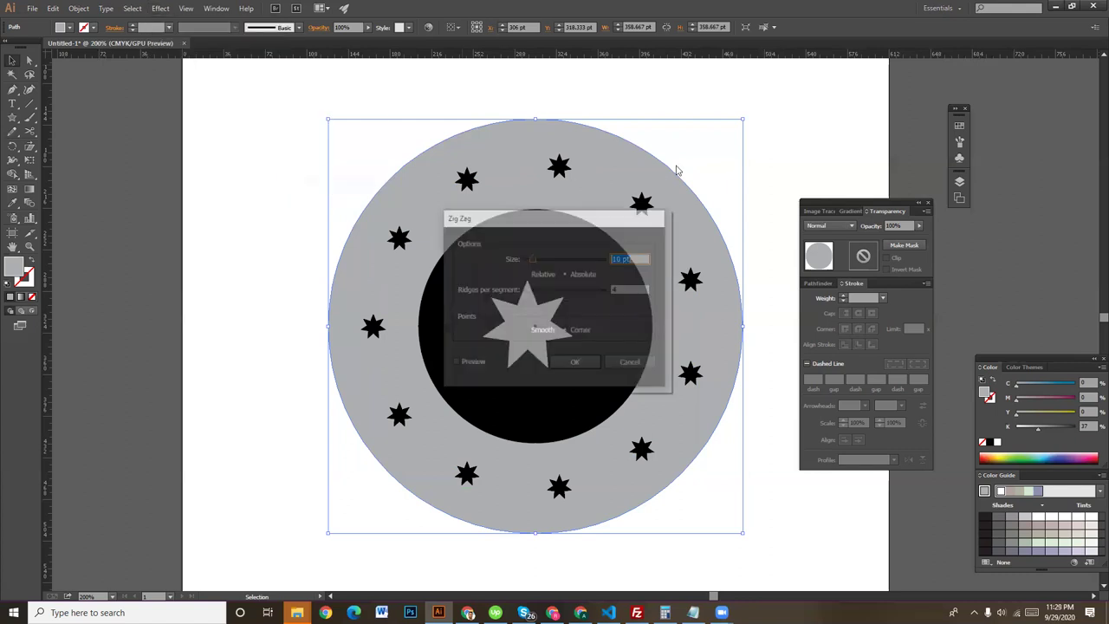
left_click_drag(591, 218, 861, 145)
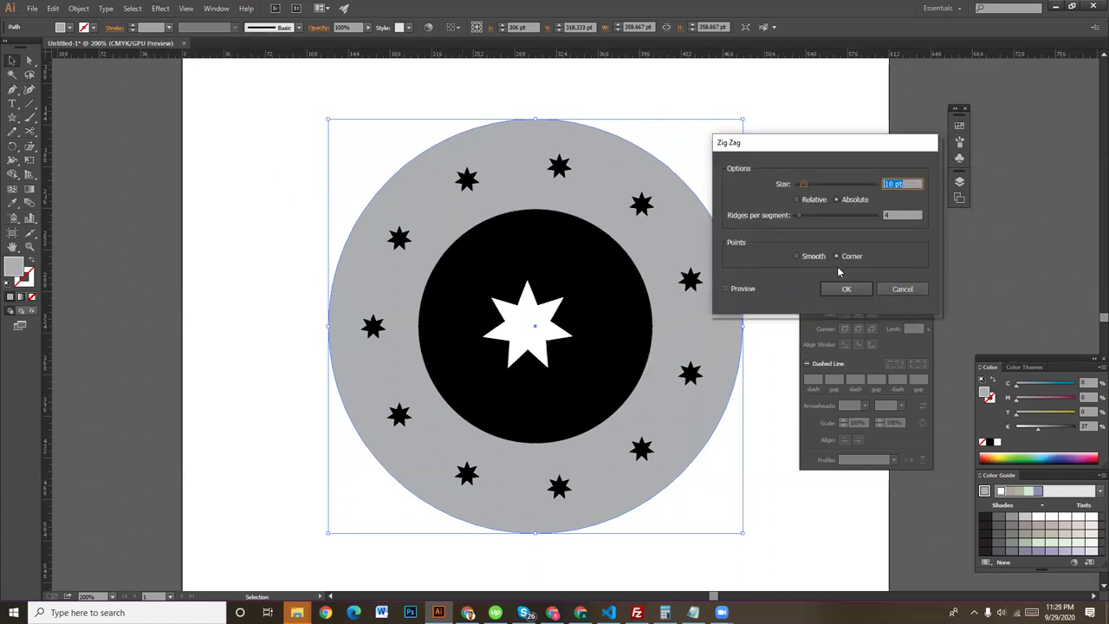
left_click(797, 256)
left_click(740, 289)
left_click_drag(804, 185, 799, 186)
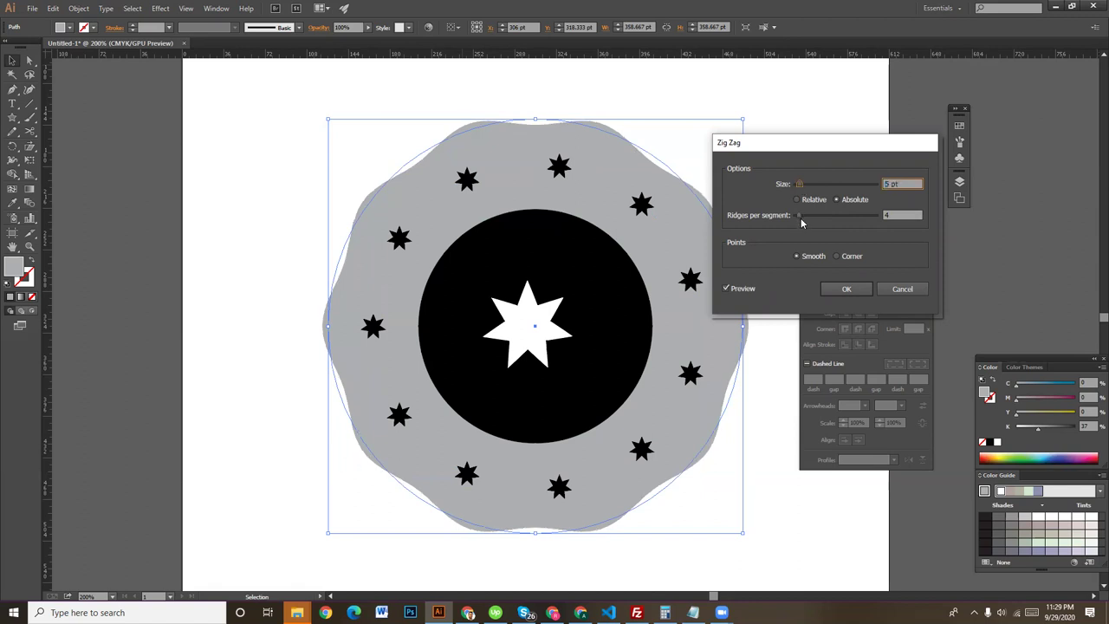
left_click_drag(801, 218, 808, 221)
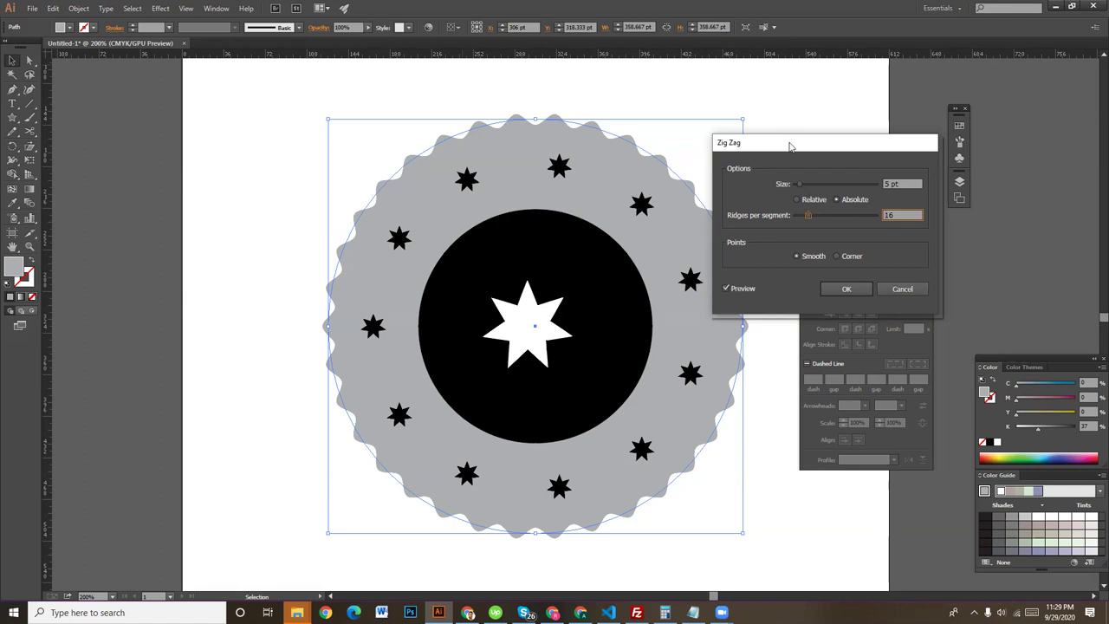
left_click_drag(790, 145, 791, 140)
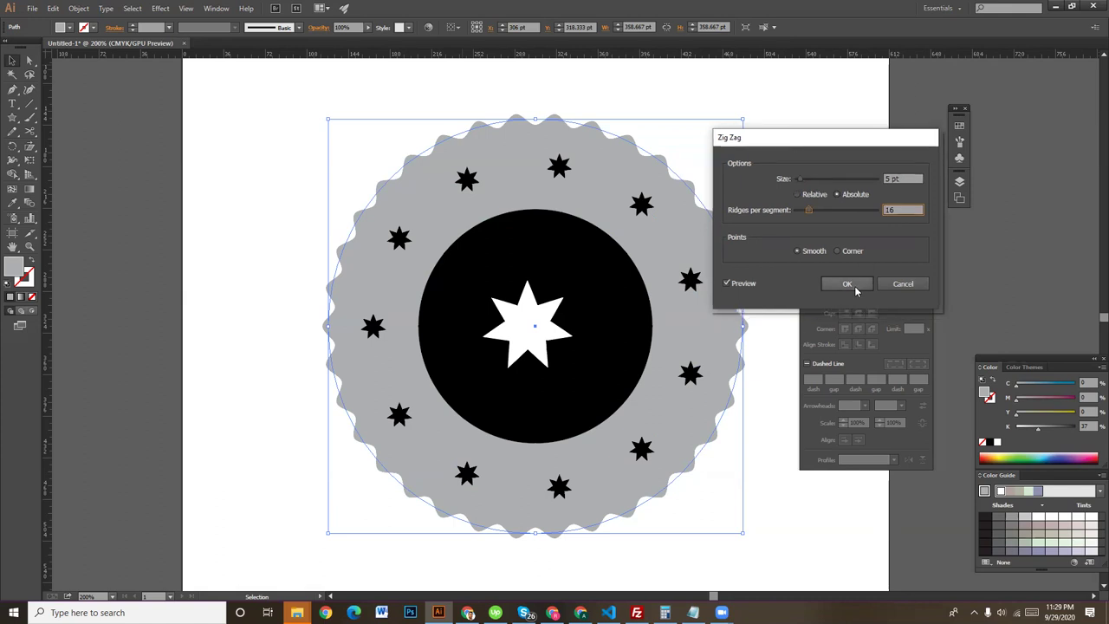
left_click(847, 284)
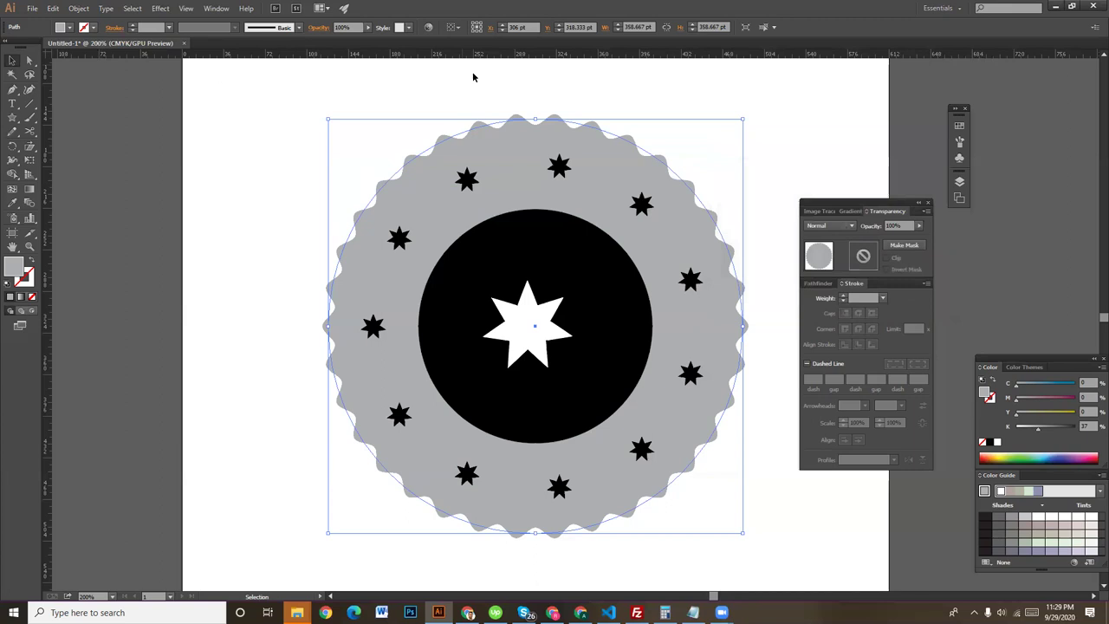
Give the scalloped badge a solid black (K 100) 3 pt outline
left_click(132, 25)
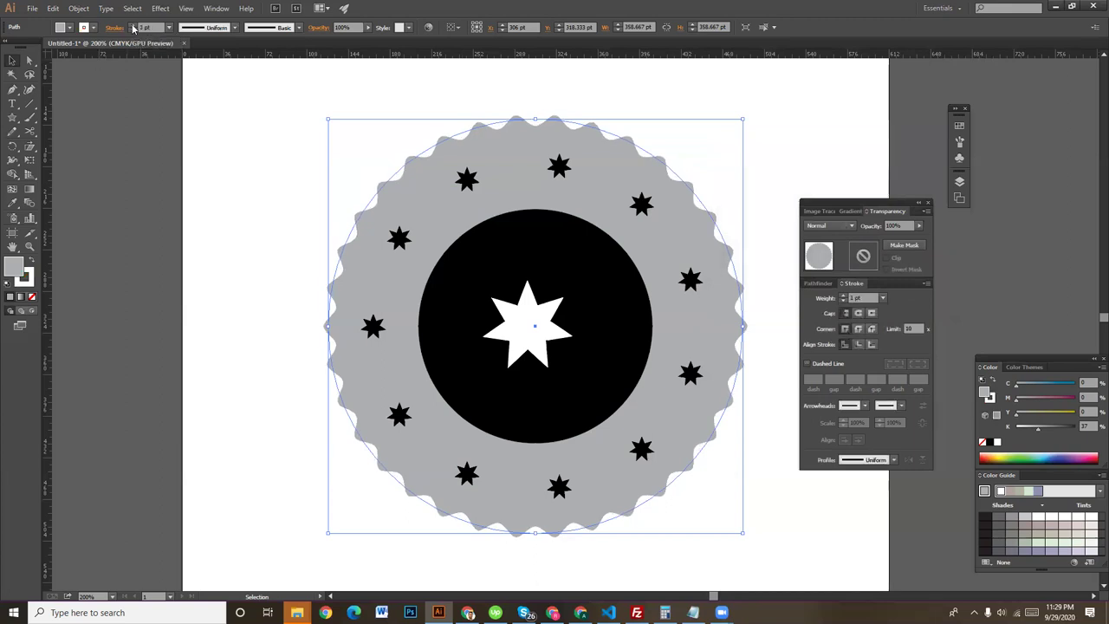
mouse_move(1038, 427)
left_mouse_down()
mouse_move(1093, 425)
mouse_move(1037, 426)
left_mouse_up()
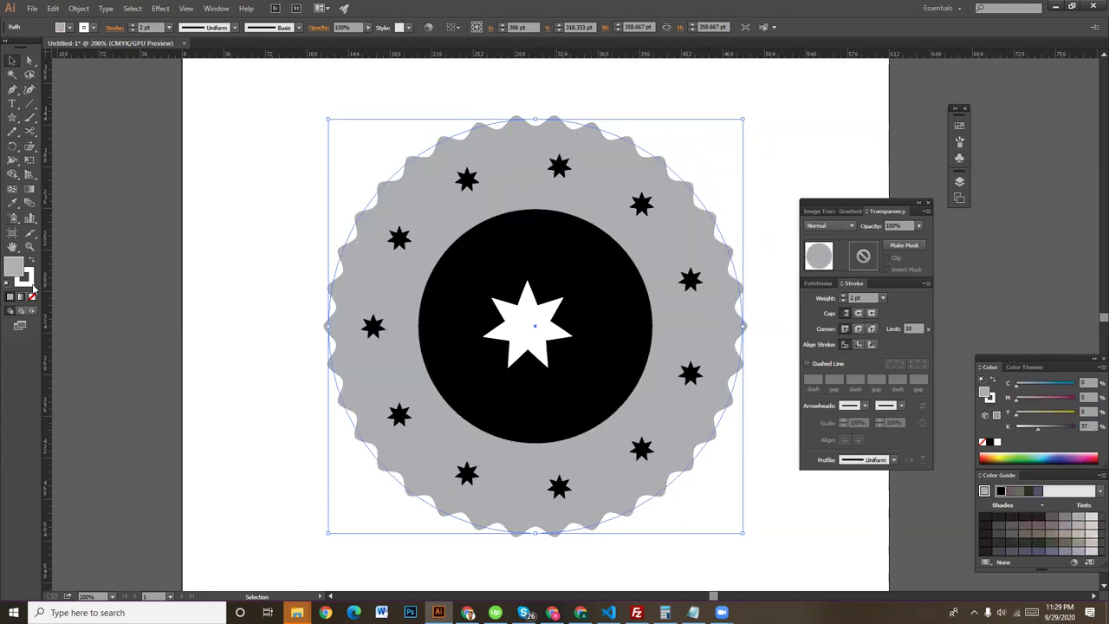
key("x")
left_click(1050, 428)
left_click_drag(1064, 434, 1079, 427)
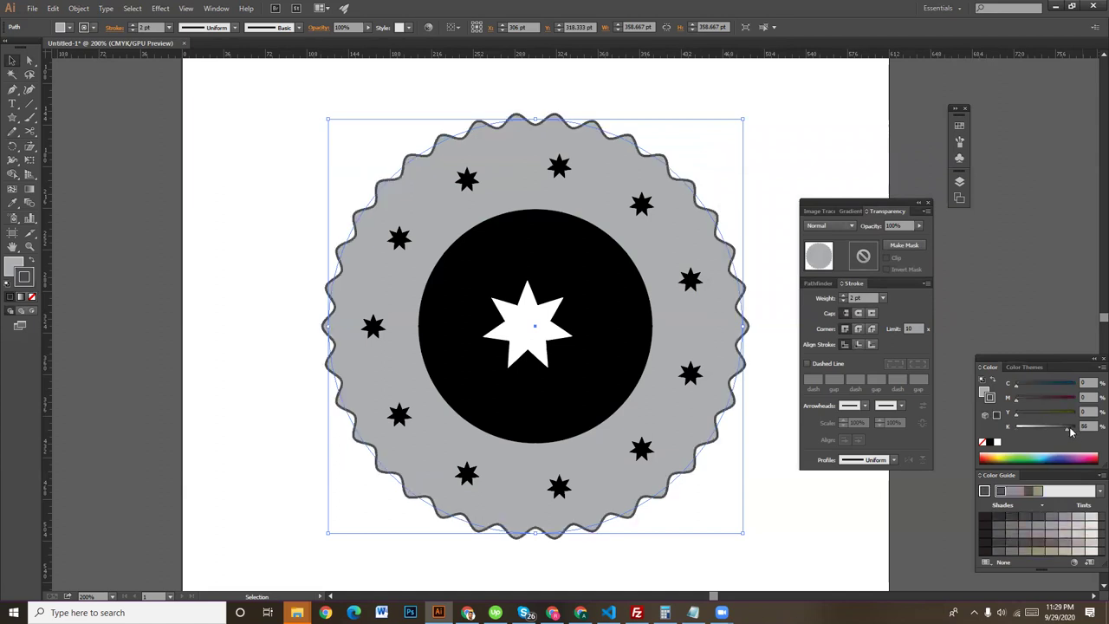
left_click(129, 26)
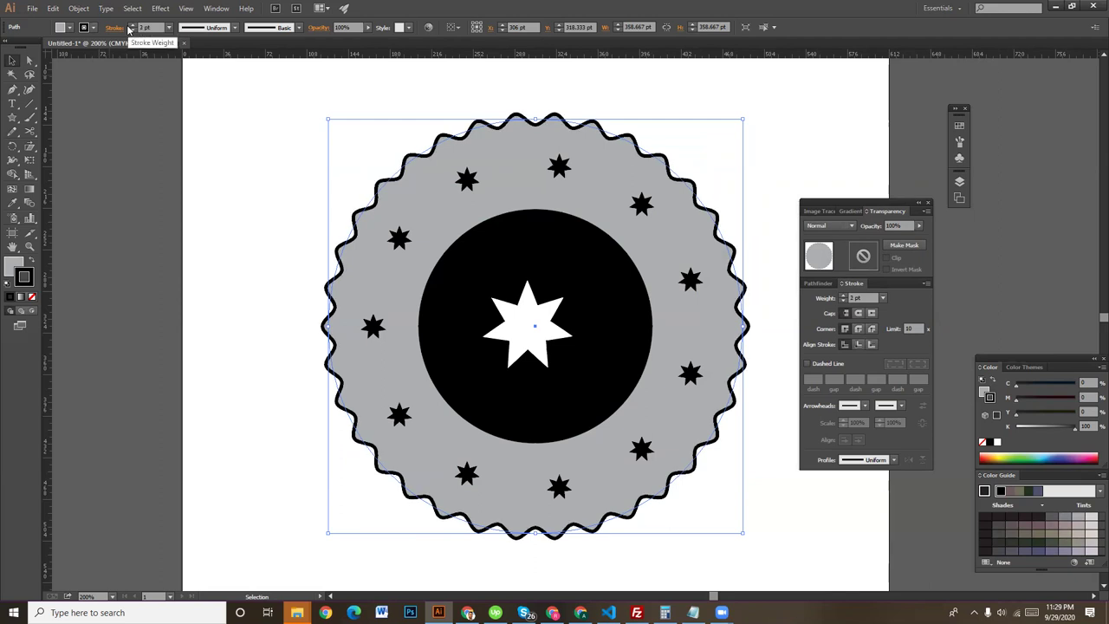
Deselect, recentre the view on the badge, and nudge the white centre star slightly right
left_click(193, 156)
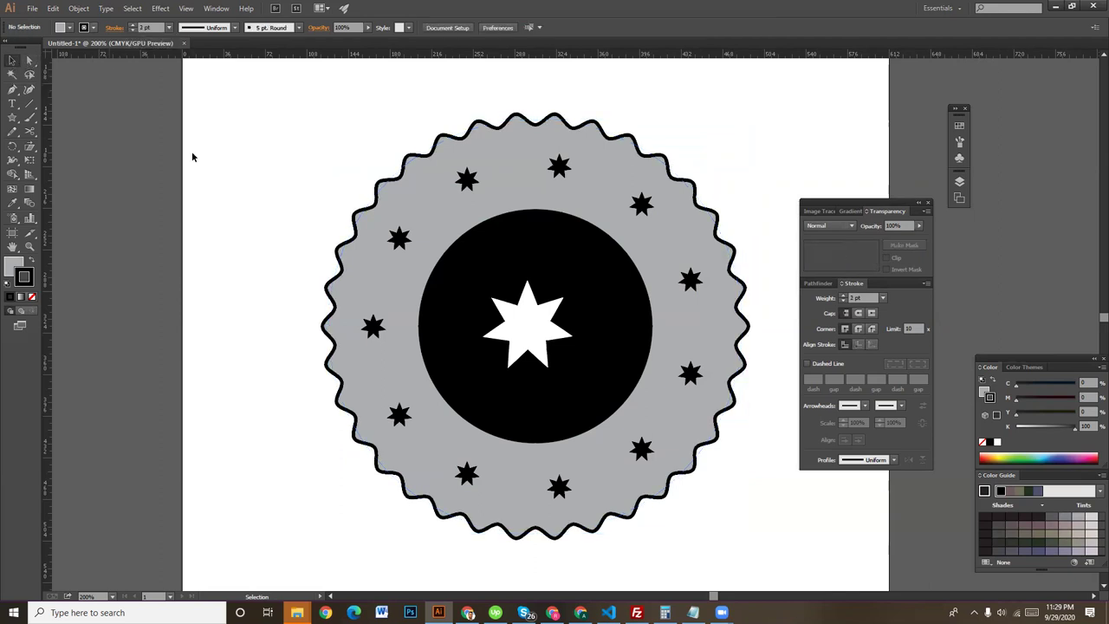
key("ctrl+minus")
left_click_drag(610, 488, 659, 462)
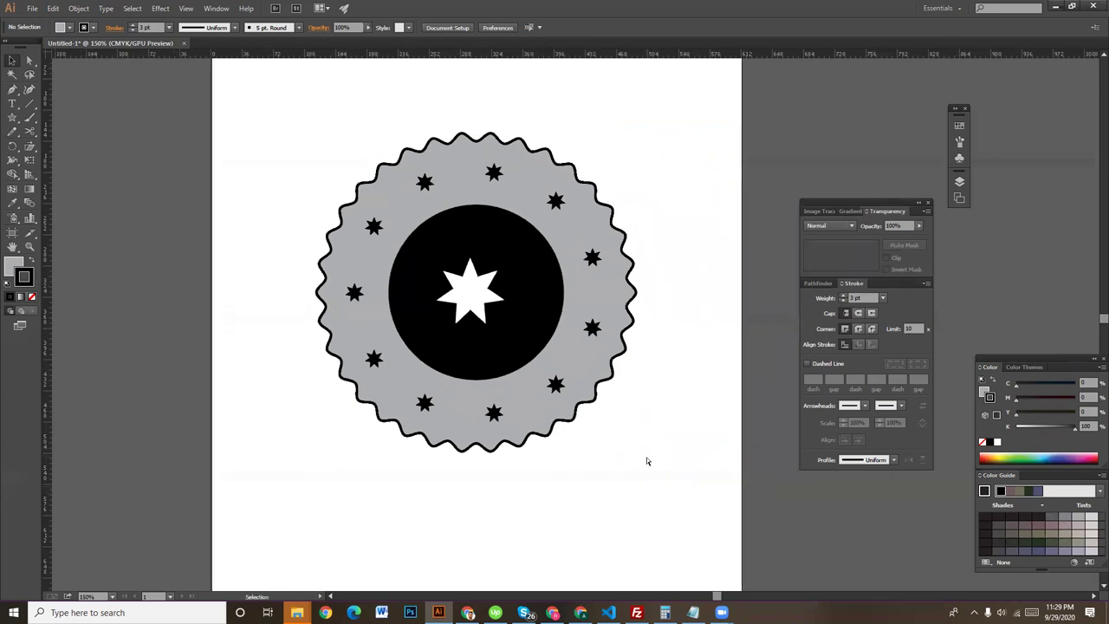
left_click_drag(458, 285, 466, 288)
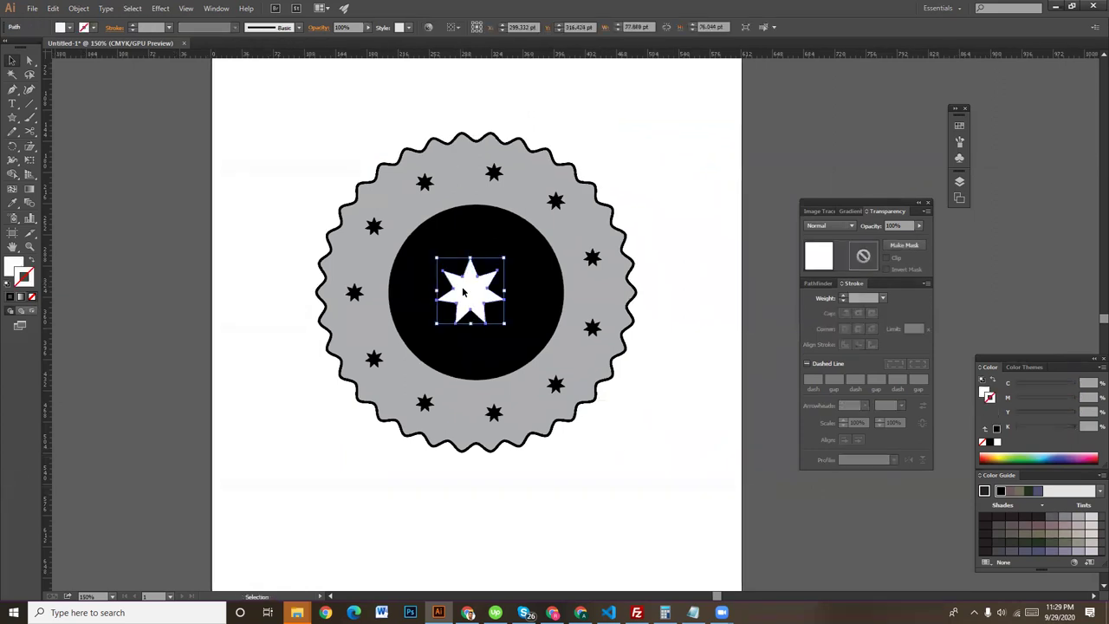
Raise the artboard's bottom edge to shorten the page around the badge
left_click(704, 197)
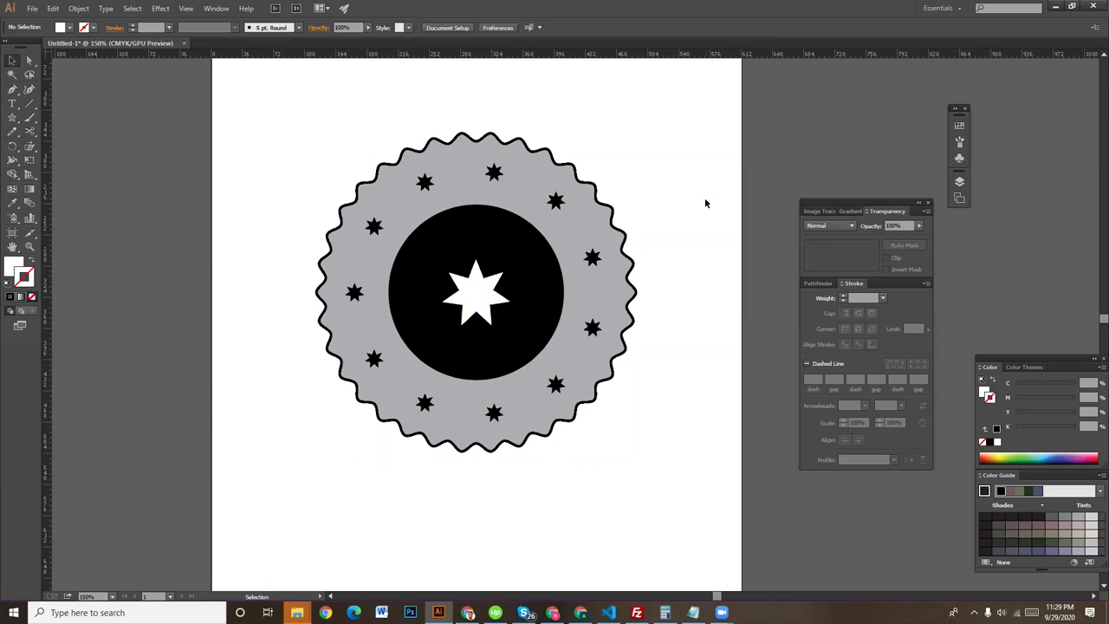
key("ctrl+minus")
left_click(13, 233)
left_click_drag(525, 491, 528, 459)
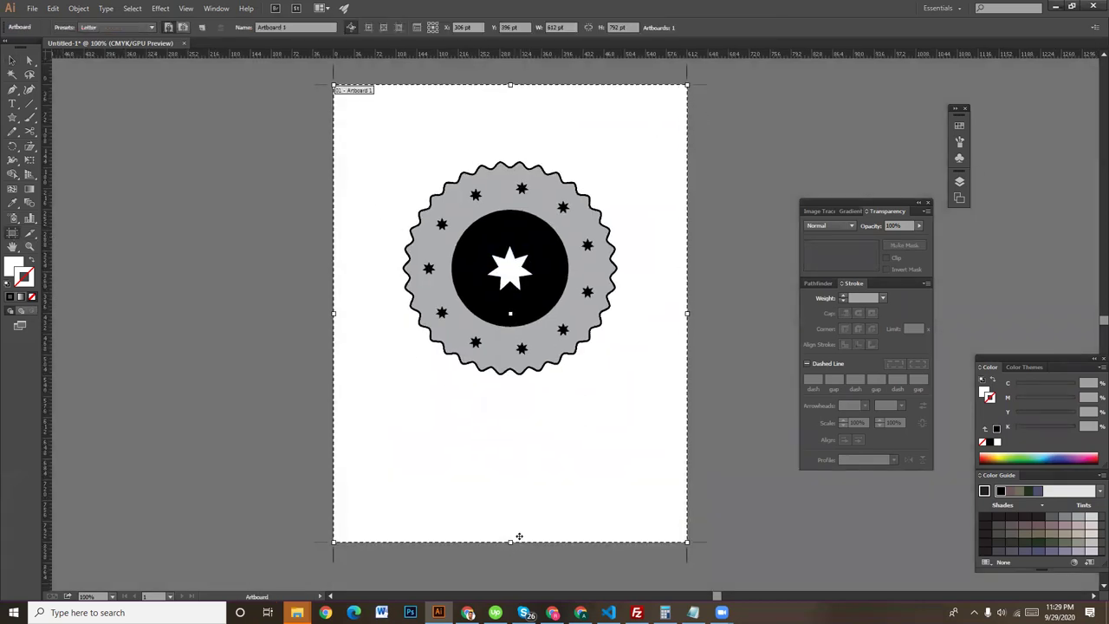
left_click_drag(511, 540, 516, 427)
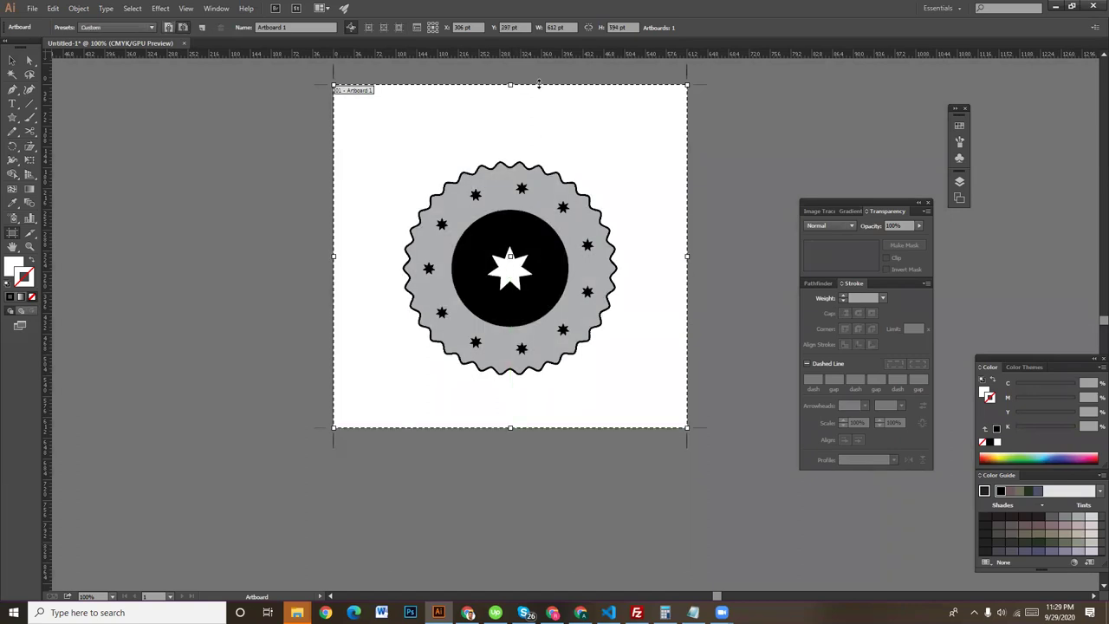
left_click_drag(510, 85, 511, 125)
left_click(11, 62)
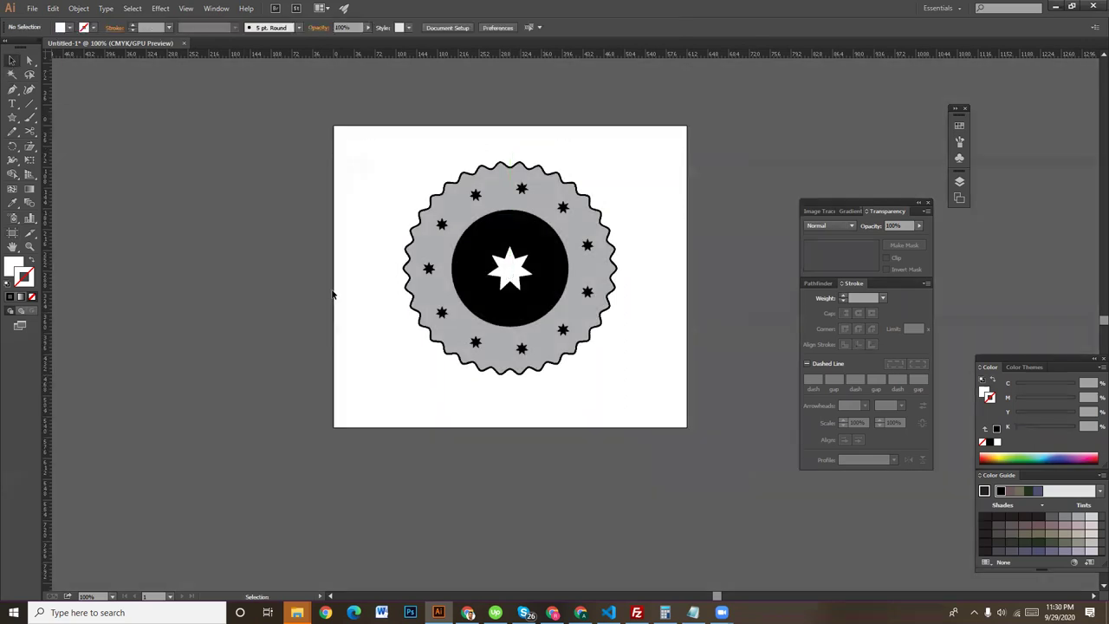
Widen the artboard on the left and right, making a 778 × 523 pt landscape page
left_click(12, 233)
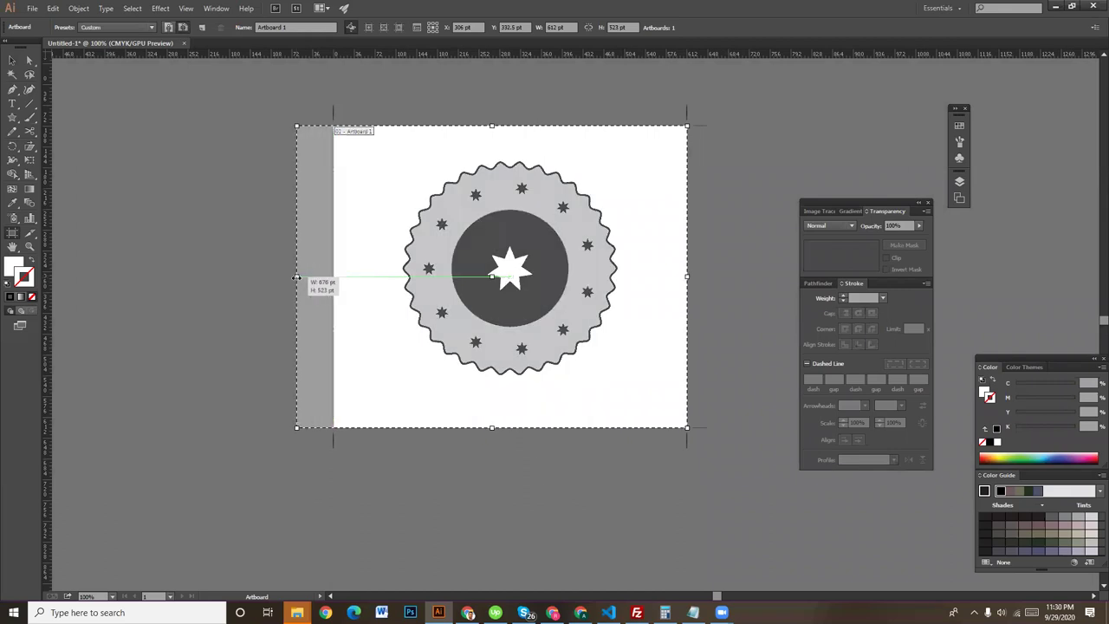
left_click_drag(311, 278, 295, 278)
left_click_drag(684, 279, 744, 277)
left_click(12, 63)
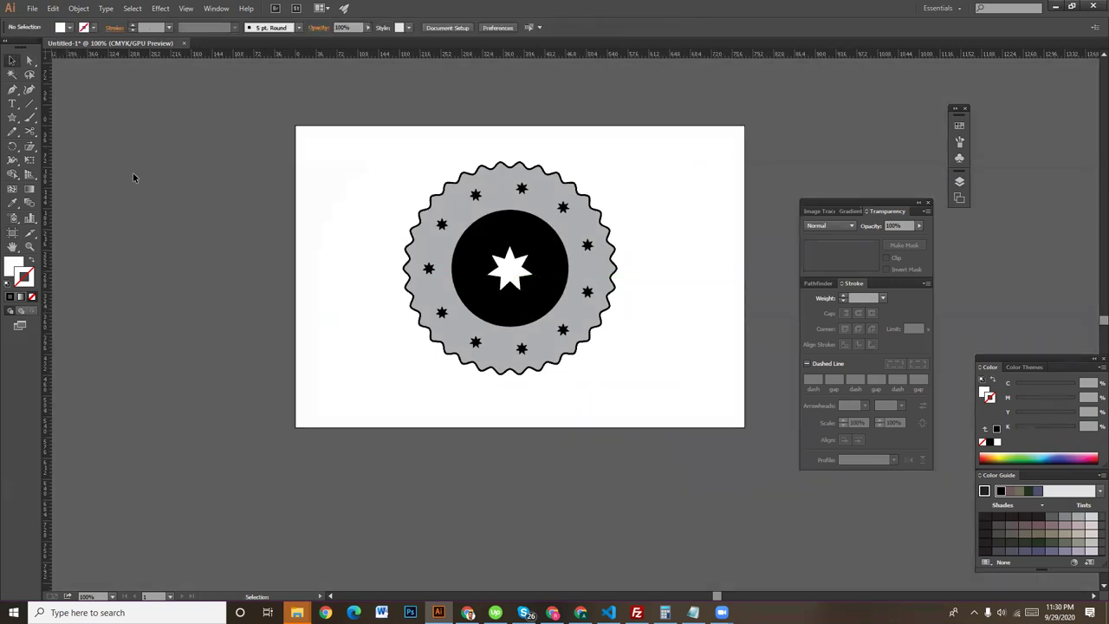
left_click(511, 223)
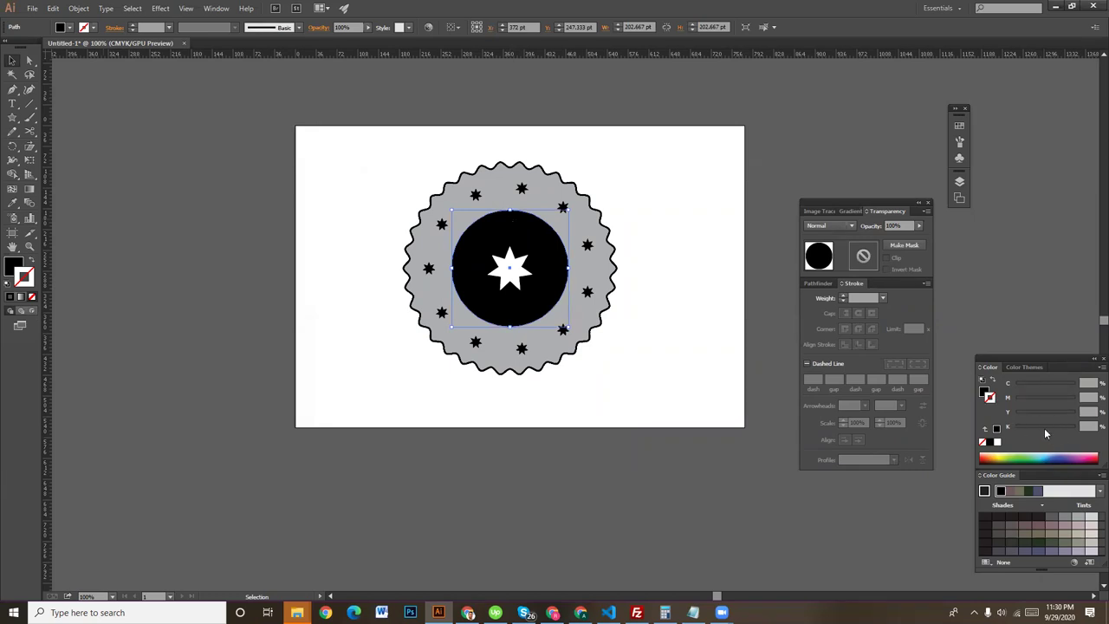
Apply a smooth Zig Zag of size 3 pt with 13 ridges to the black centre circle
left_click_drag(1044, 428, 1057, 428)
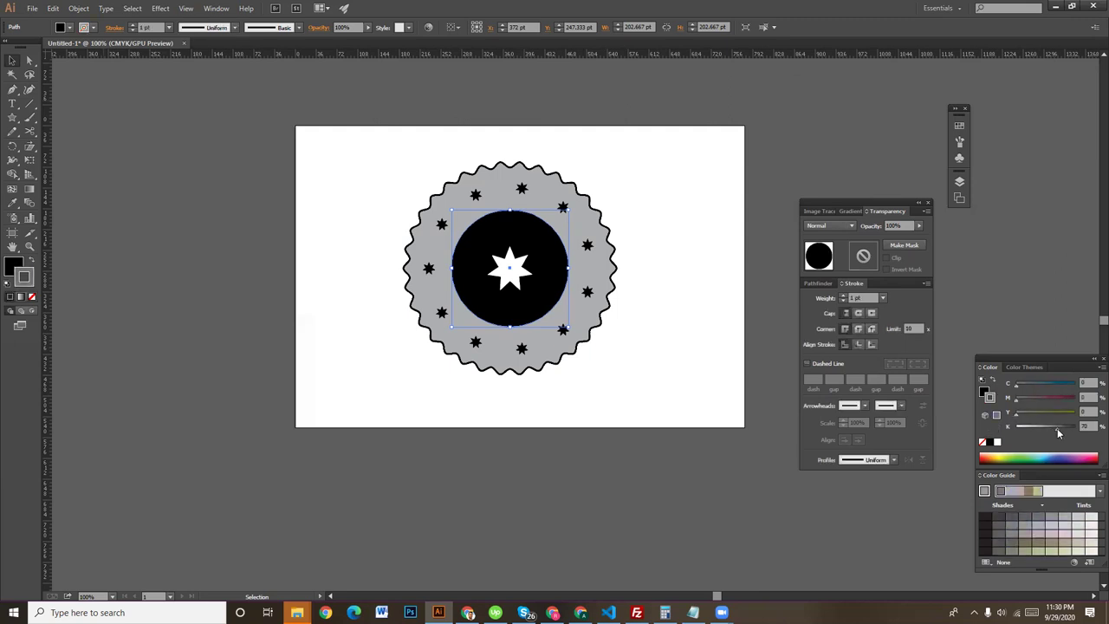
left_click(159, 8)
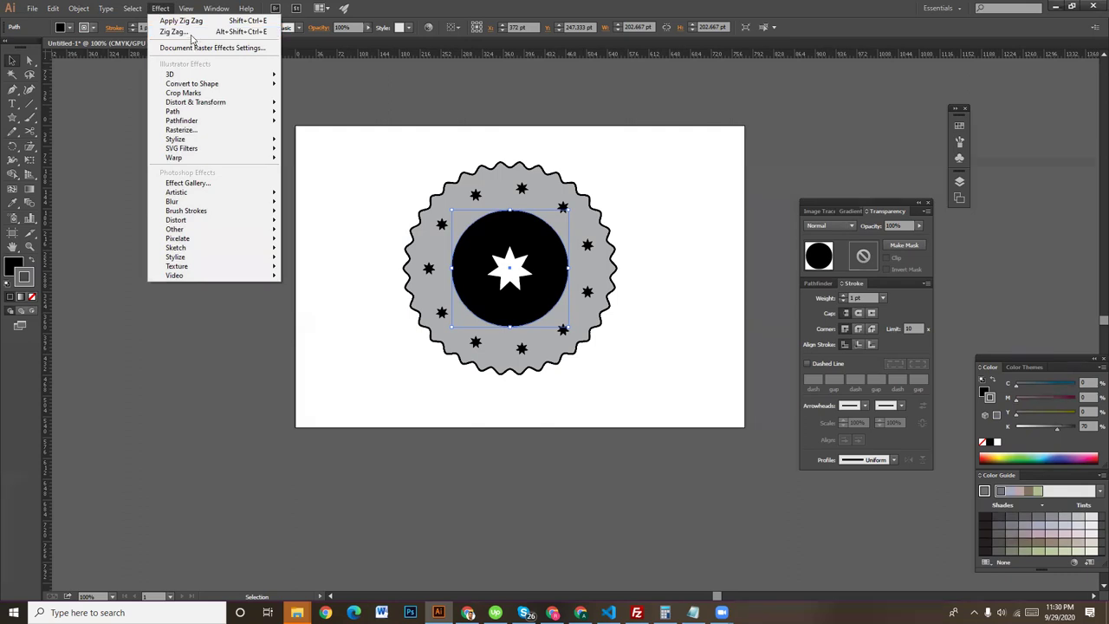
left_click(175, 32)
left_click(727, 283)
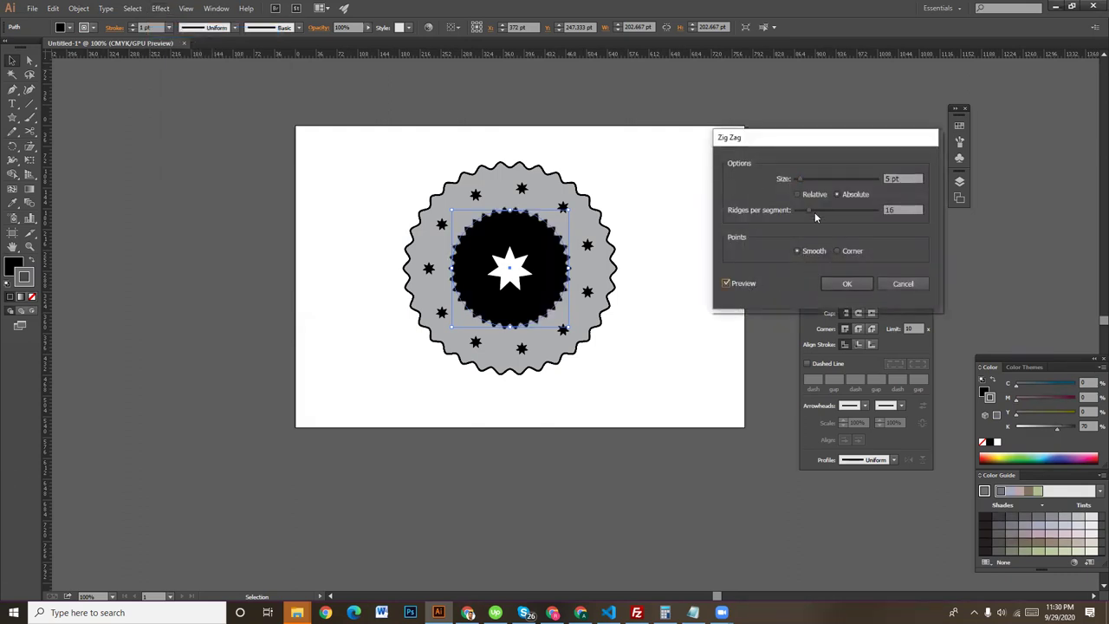
left_click_drag(808, 212, 797, 178)
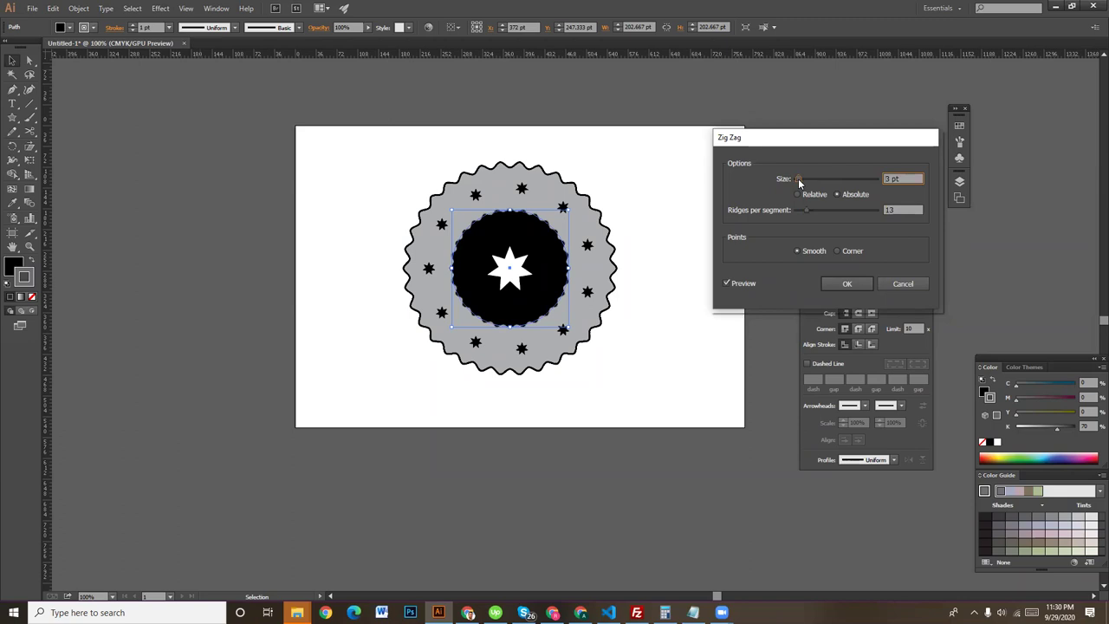
left_click(847, 283)
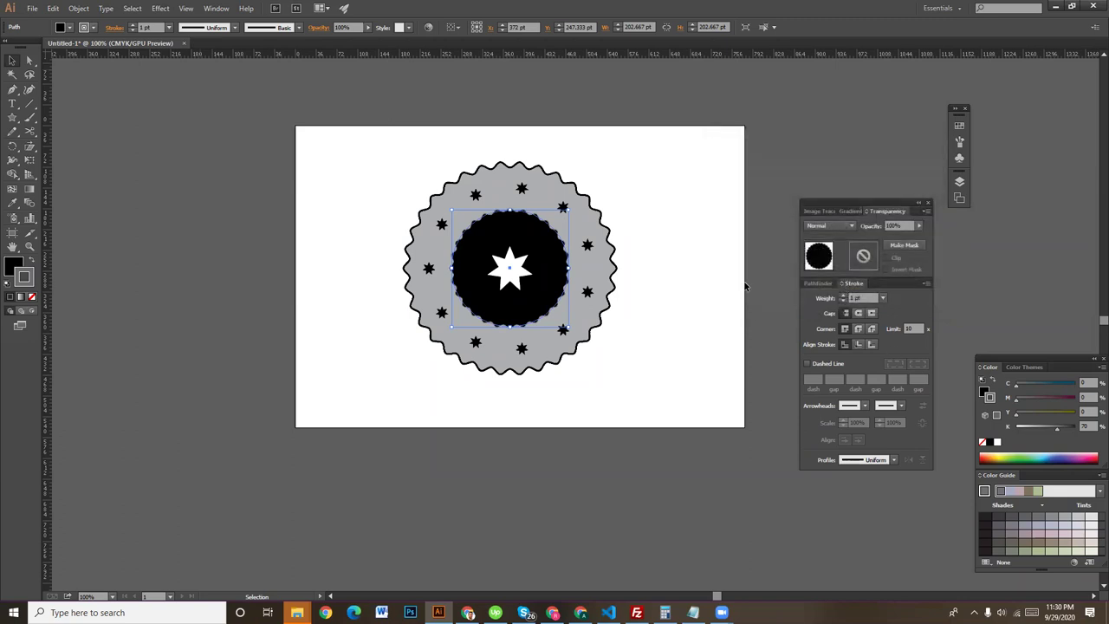
Give the centre circle a white 3 pt outline, then deselect and zoom out to 100%
key("ctrl+plus")
key("ctrl+plus")
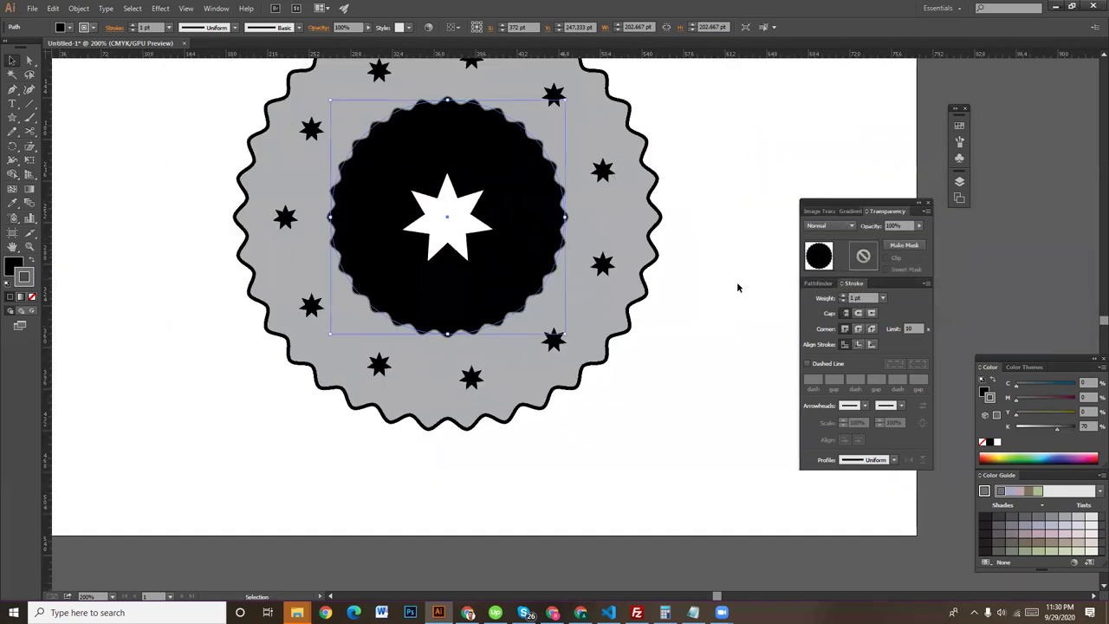
left_click_drag(1056, 427, 1022, 433)
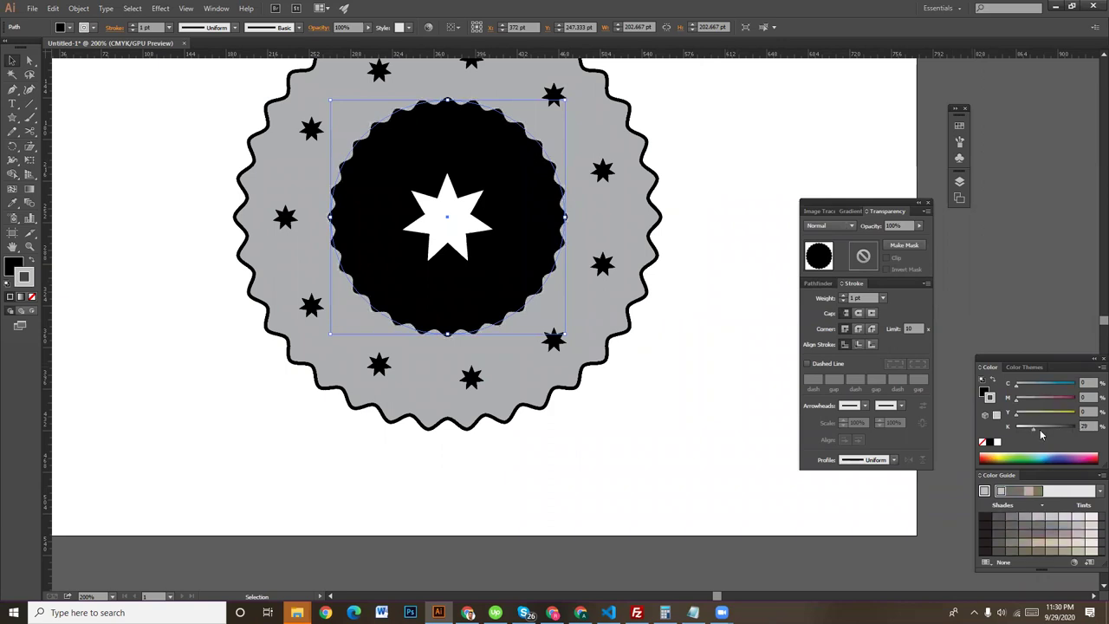
left_click(131, 26)
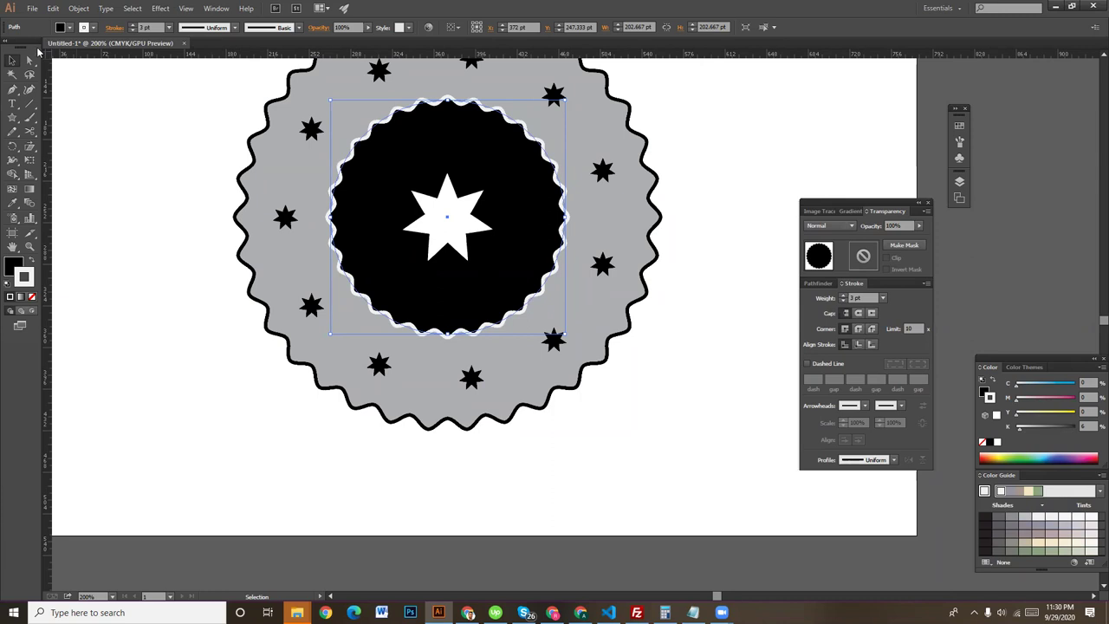
left_click(13, 63)
left_click(68, 133)
key("ctrl+minus")
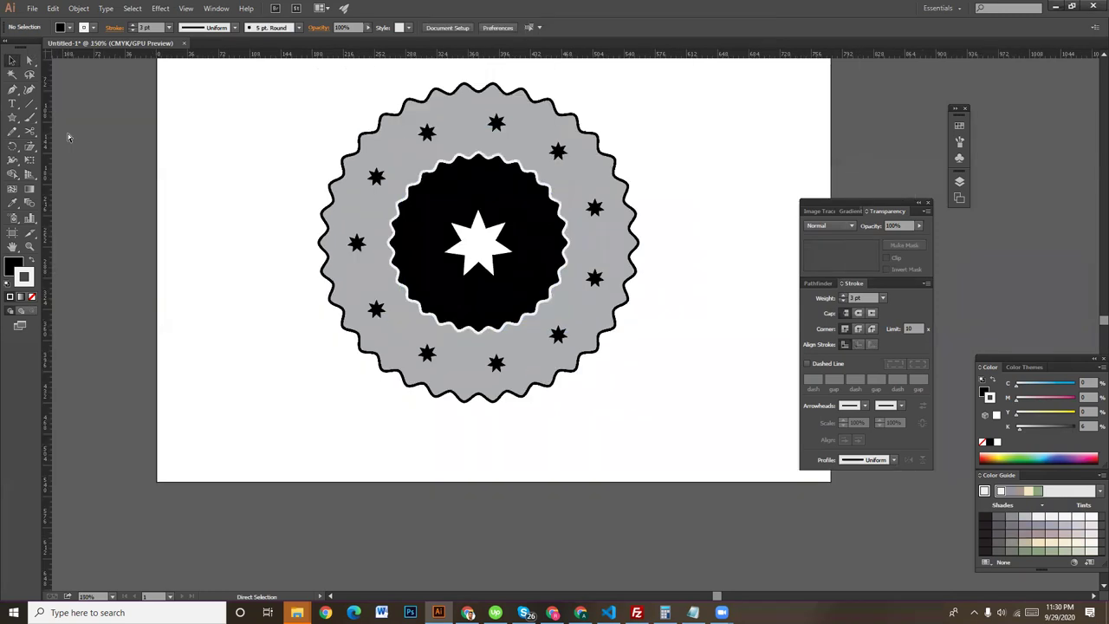
key("ctrl+minus")
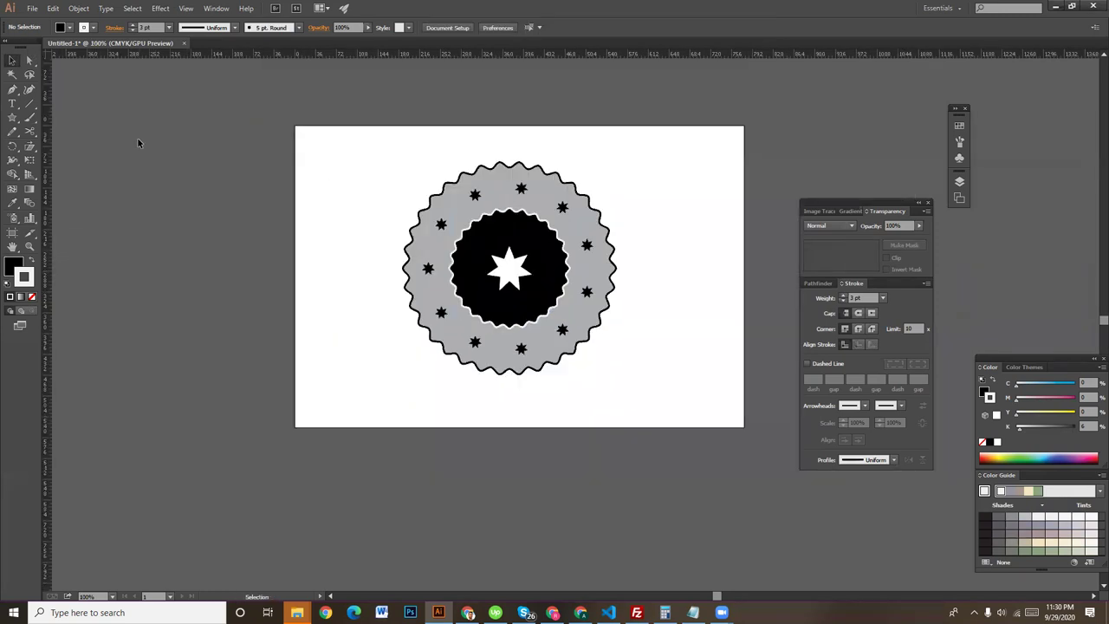
Export the badge with Save for Web and bring up the save location dialog
left_click(33, 10)
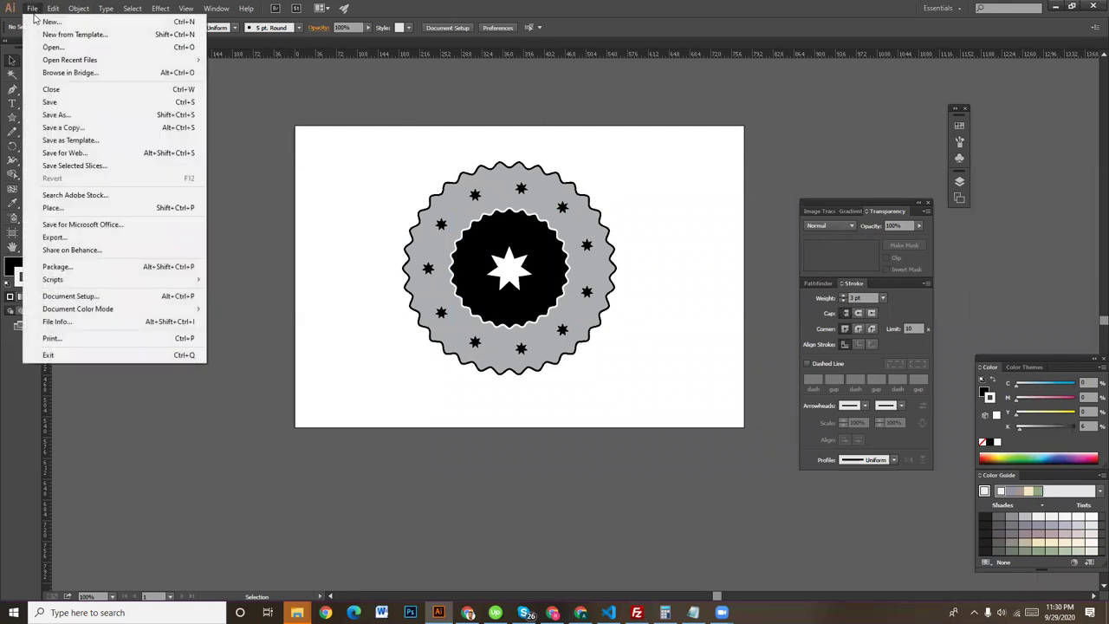
left_click(67, 153)
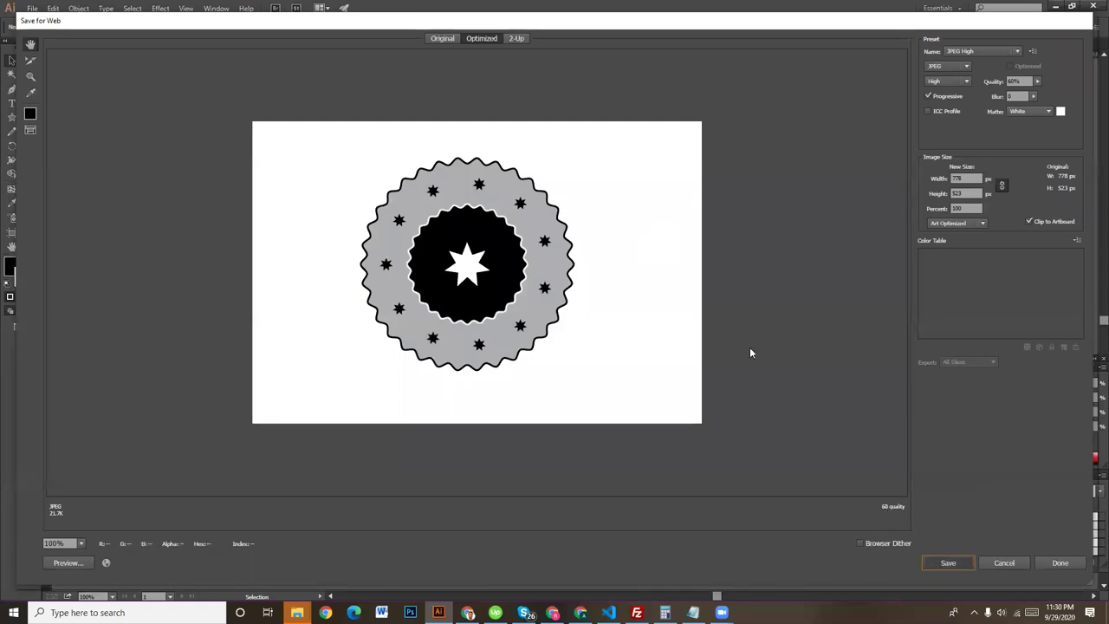
key("Return")
left_click_drag(245, 47, 631, 58)
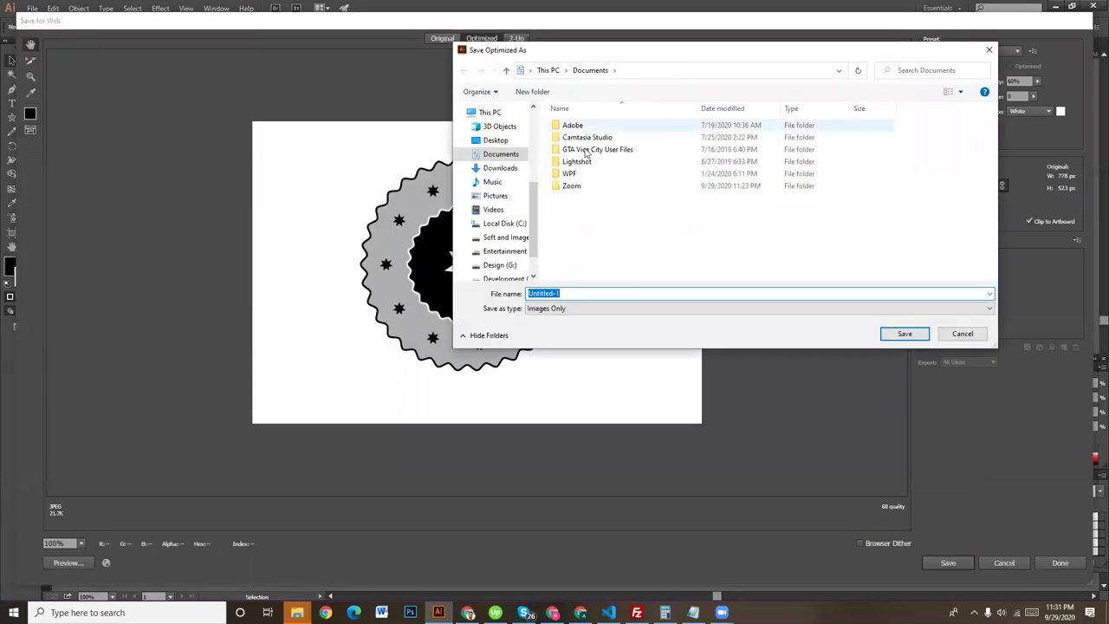
Browse to the class folder under Design (G:) > LEDP 2020
scroll(519, 229, "down", 1)
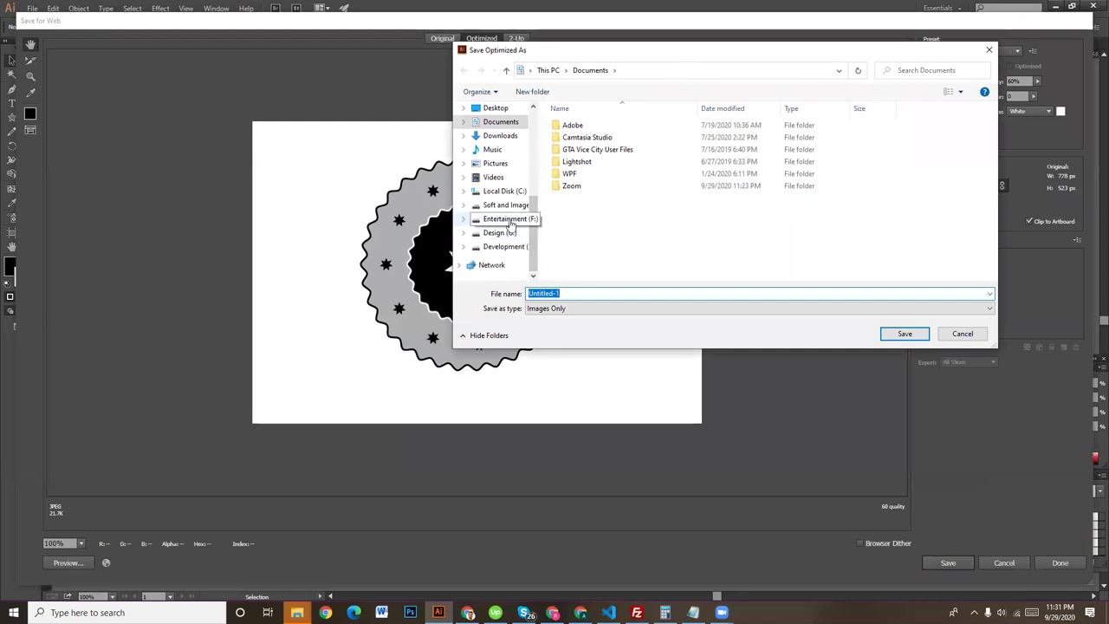
left_click(499, 233)
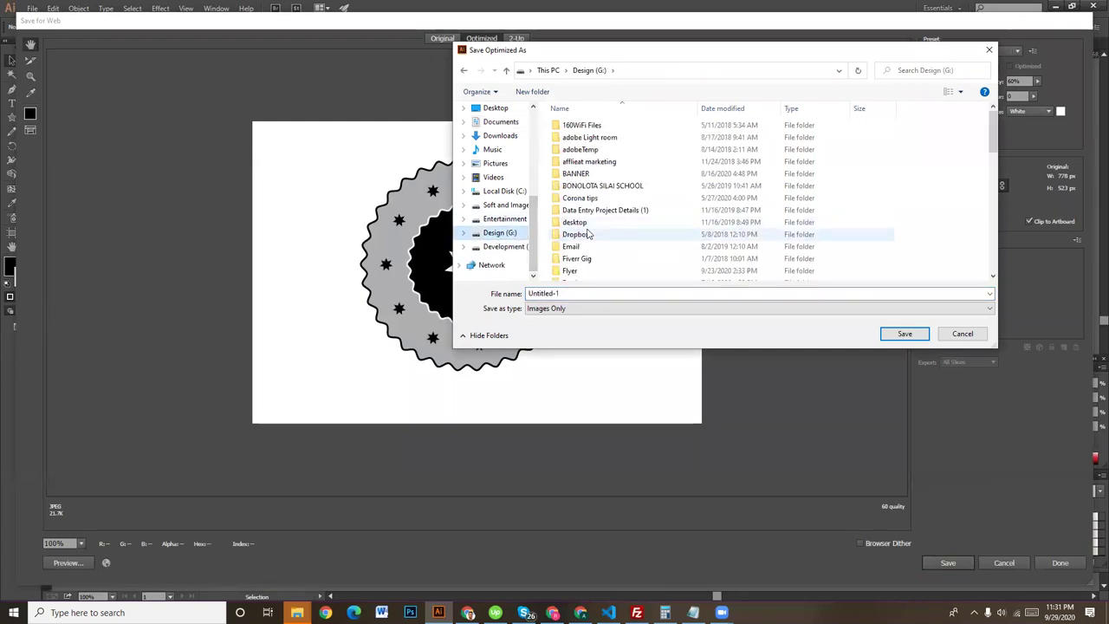
left_click(589, 235)
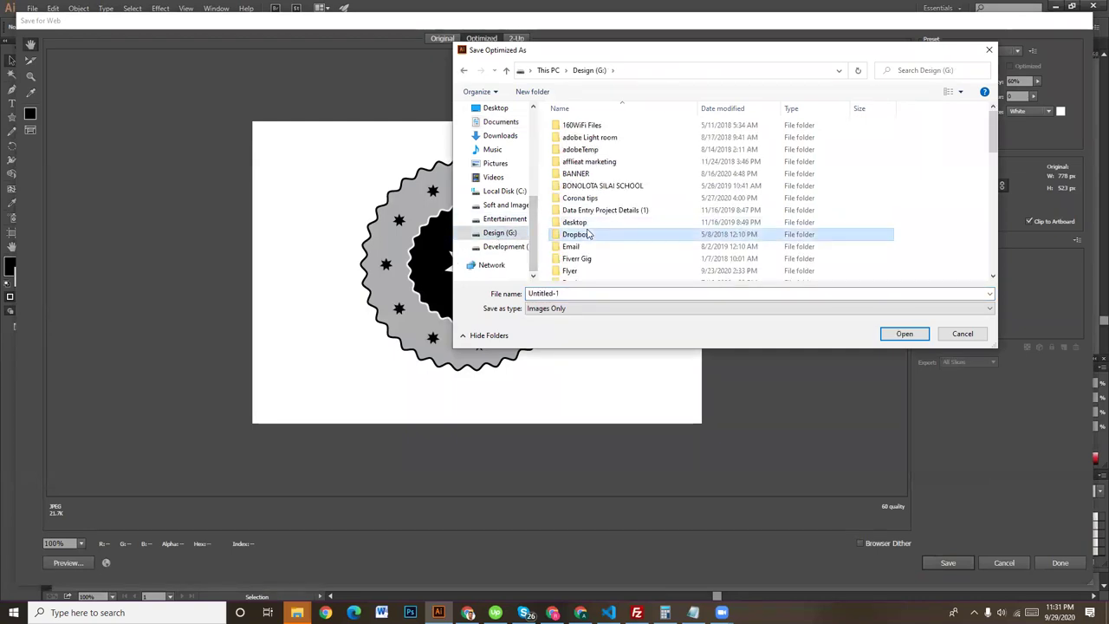
scroll(587, 234, "down", 5)
left_click(579, 134)
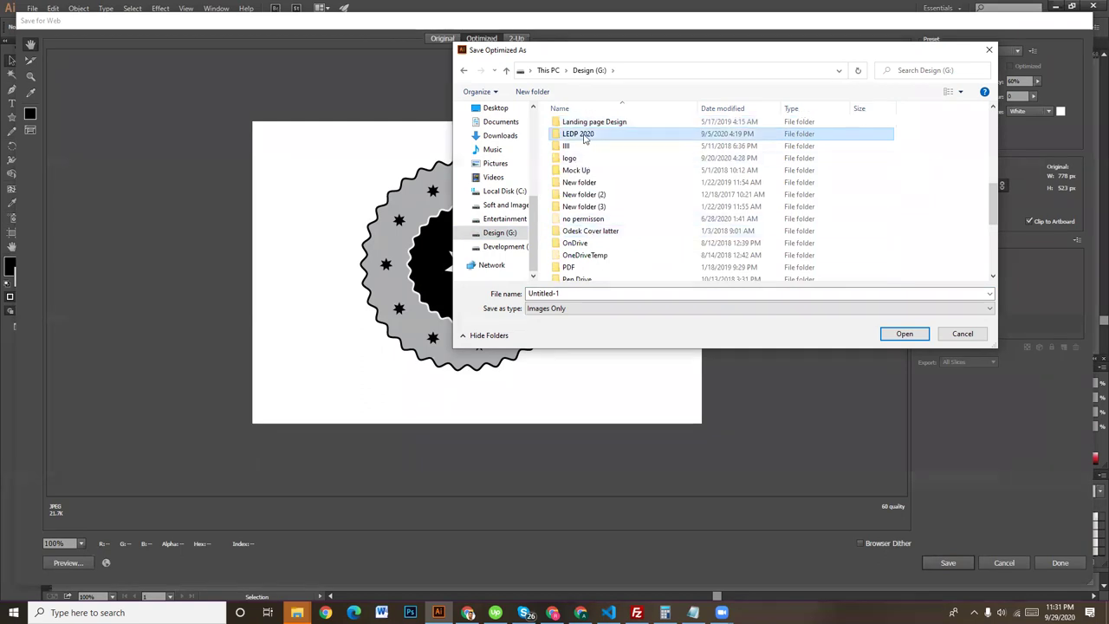
double_click(585, 137)
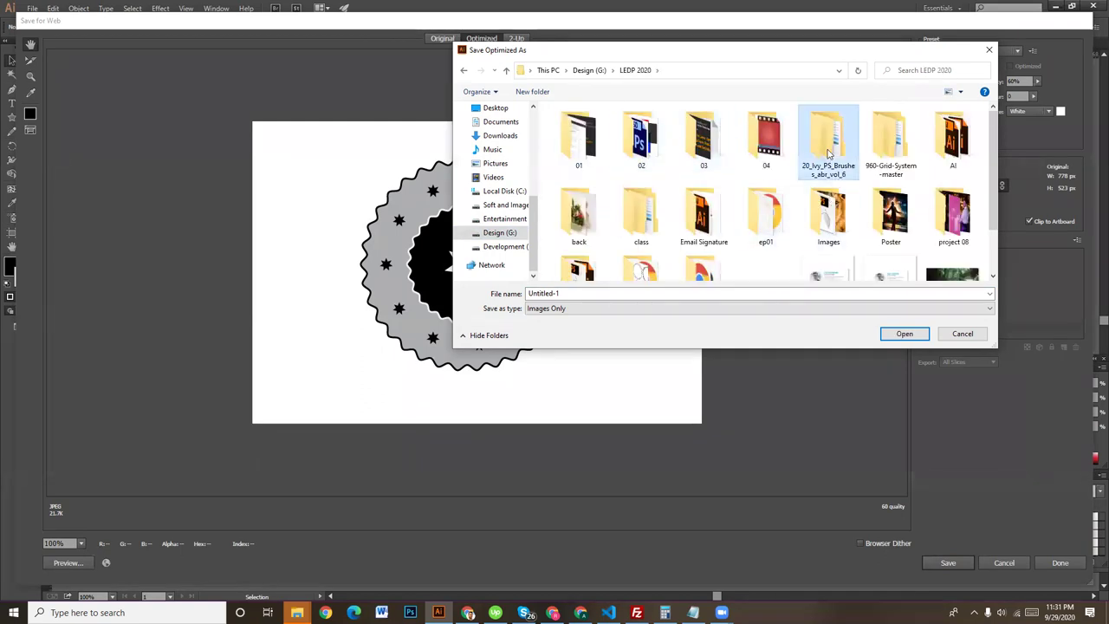
left_click(641, 212)
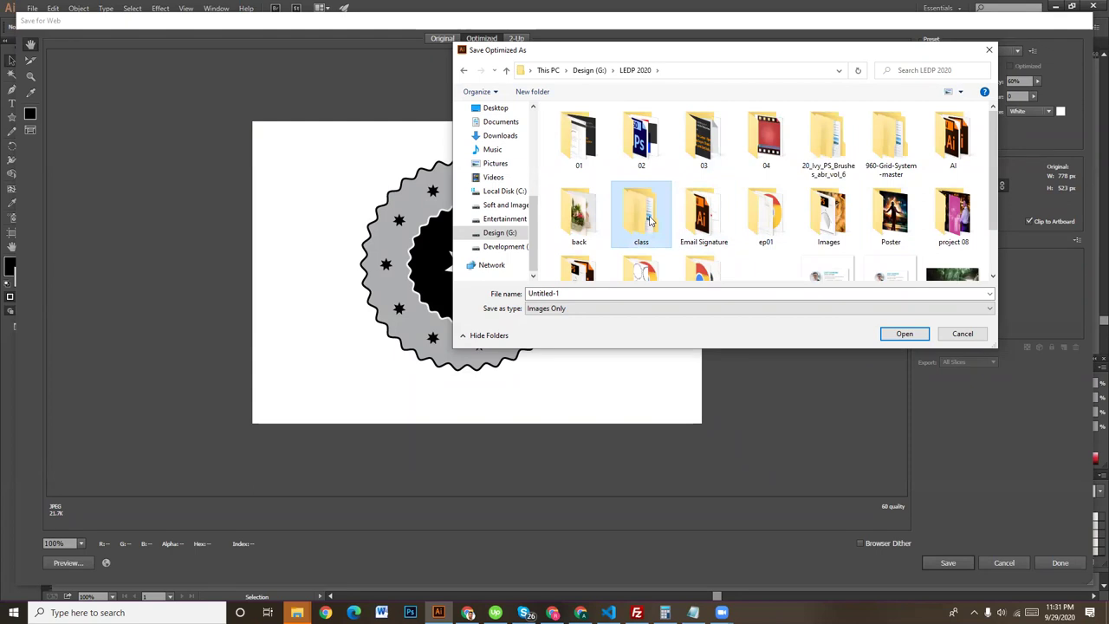
double_click(651, 222)
scroll(698, 260, "down", 2)
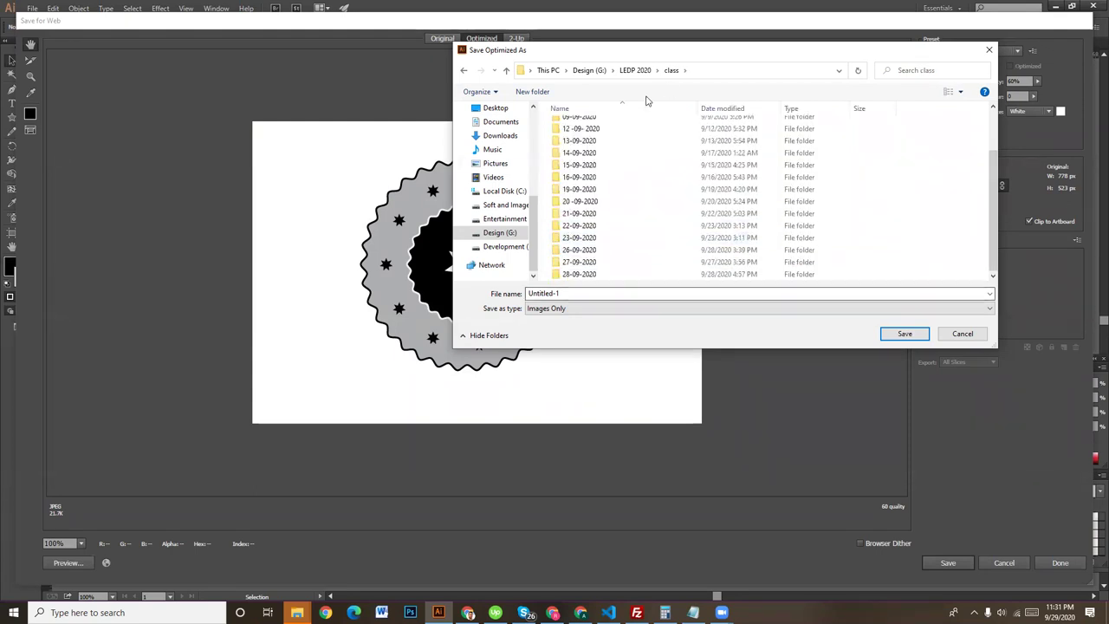
Create a 29-09-2020 folder inside class and name the file 'start in around circle'
left_click(545, 95)
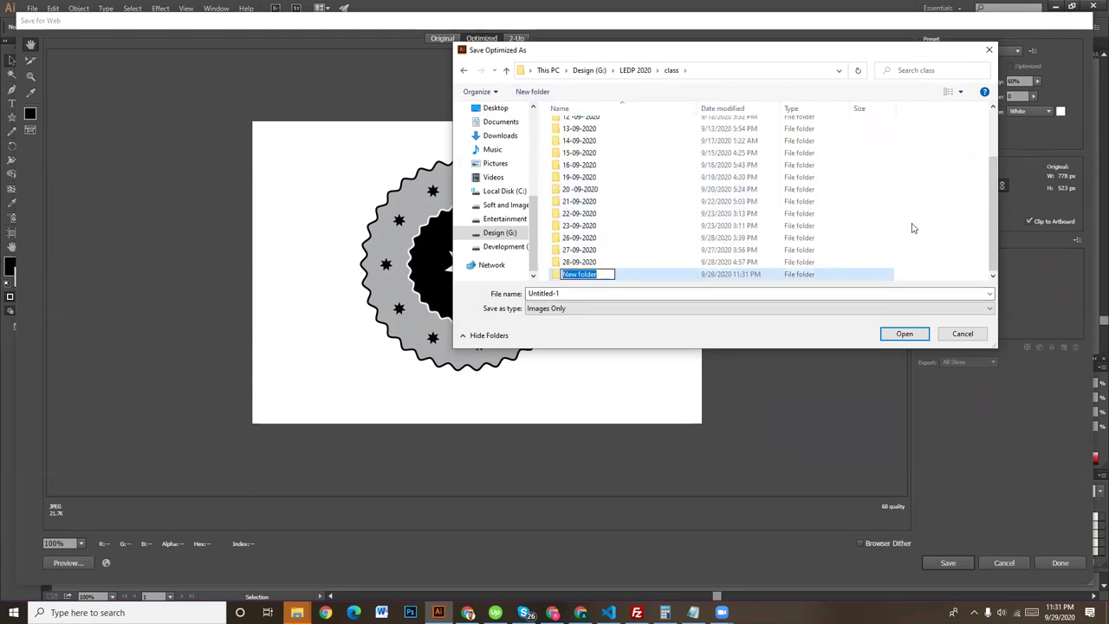
type("29-0")
type("9-2")
key("BackSpace")
type("2020")
key("Return")
key("Return")
left_click(583, 293)
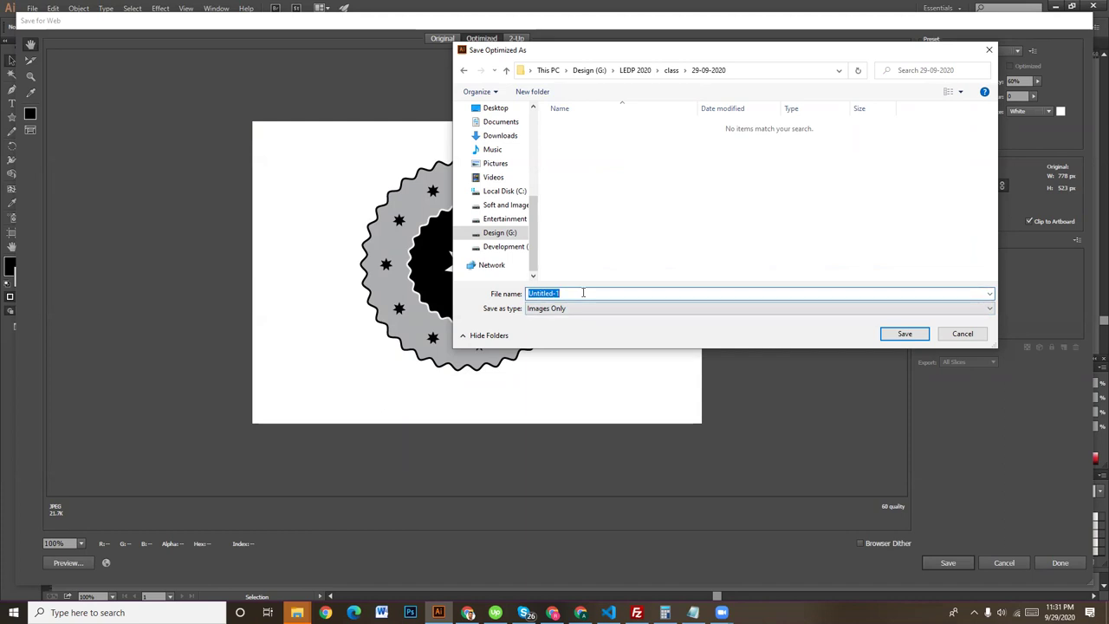
type("start in around circle")
left_click(908, 340)
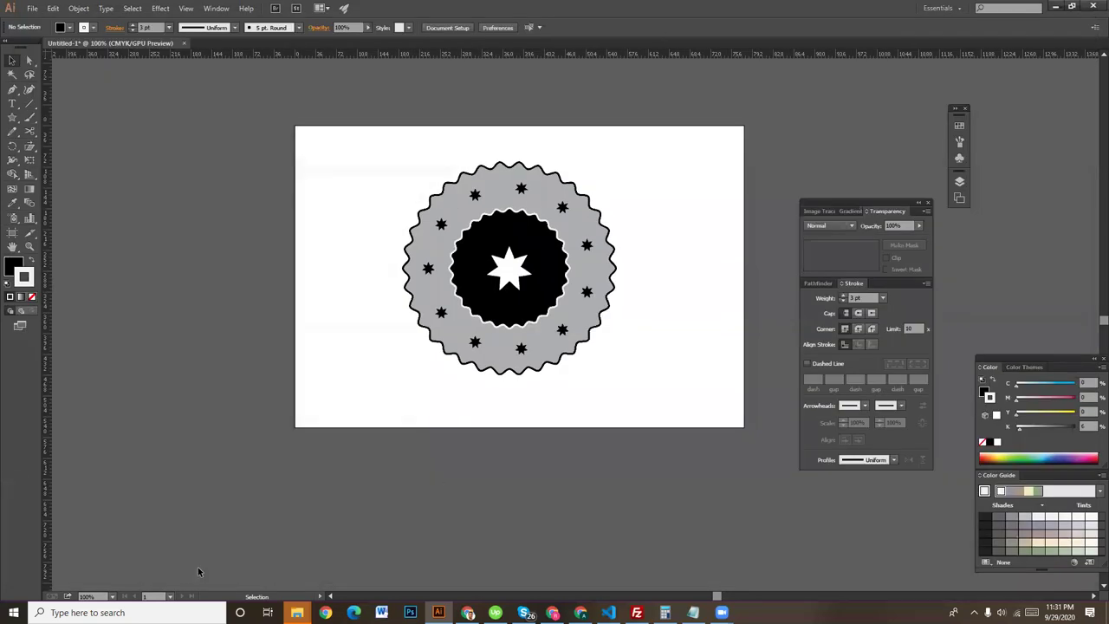
left_click(721, 612)
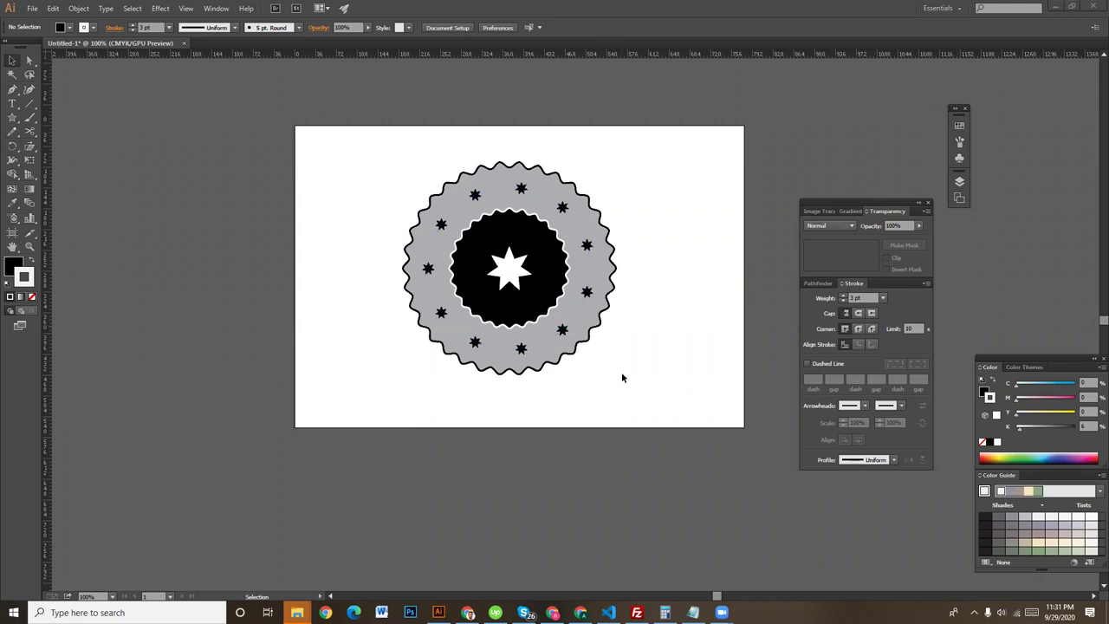
key("a")
key("v")
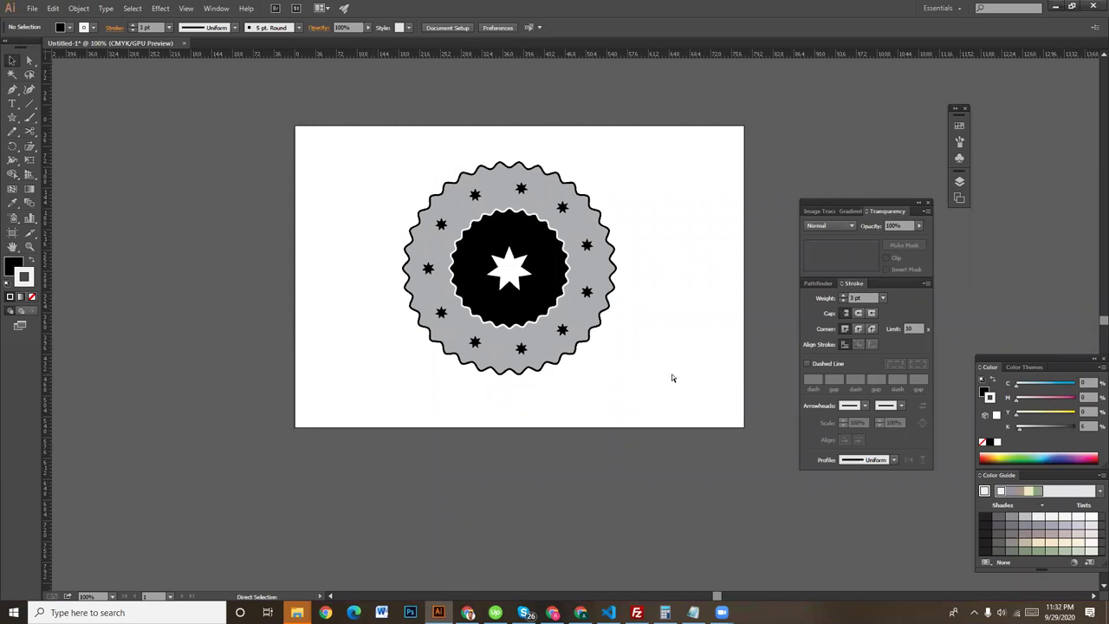
key("ctrl+equal")
key("ctrl+equal")
left_click_drag(575, 361, 606, 442)
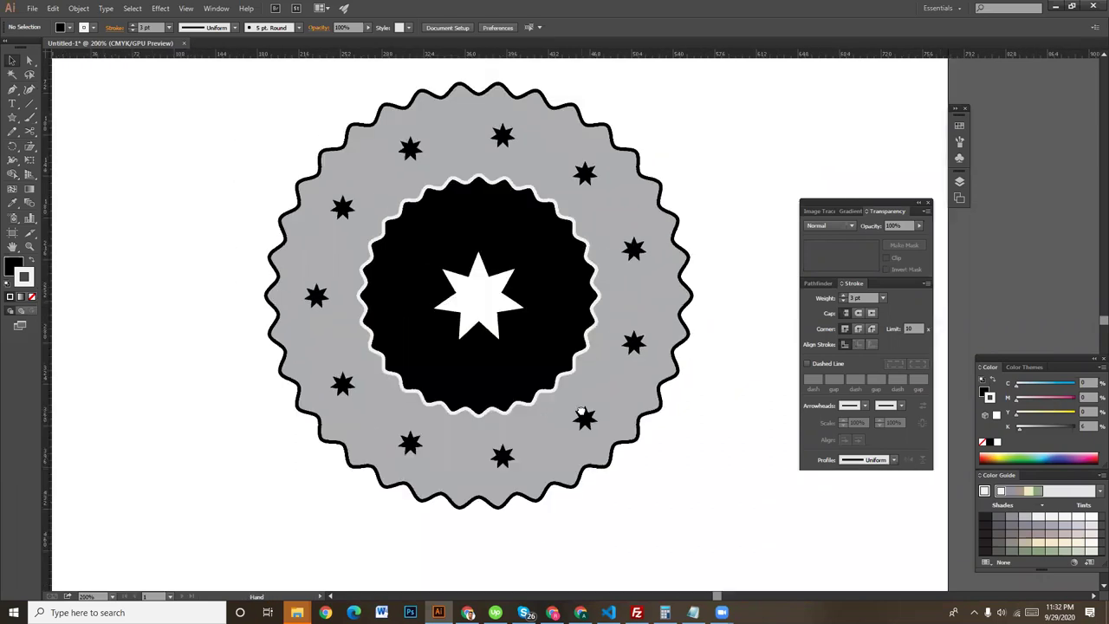
key("ctrl+minus")
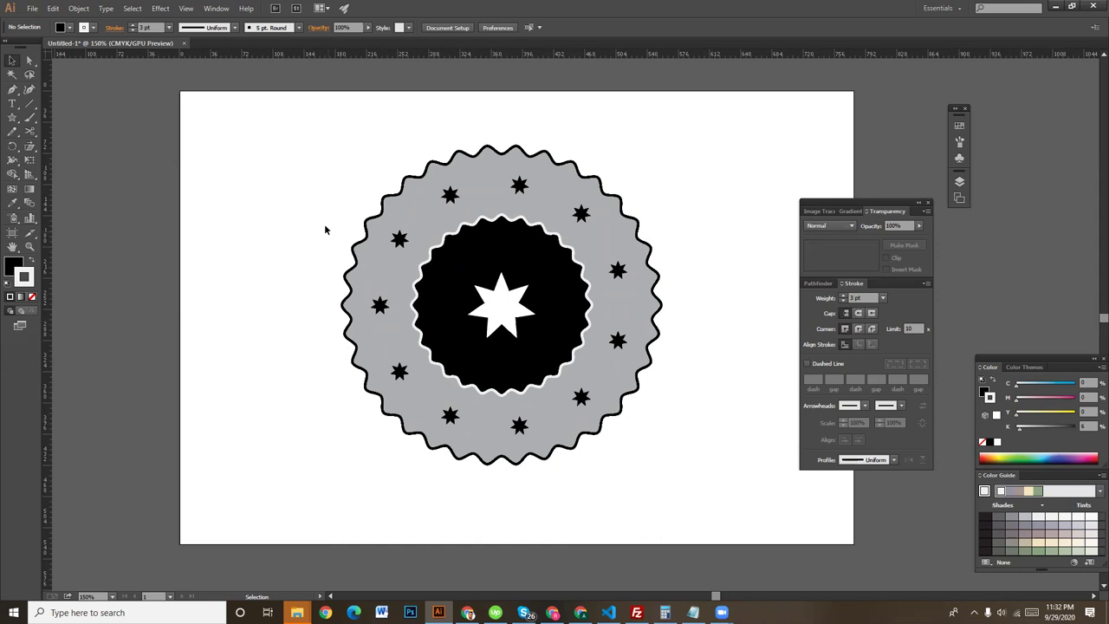
Delete the stray star outline at the artboard's top left, then confirm only the badge remains
left_click_drag(212, 93, 700, 480)
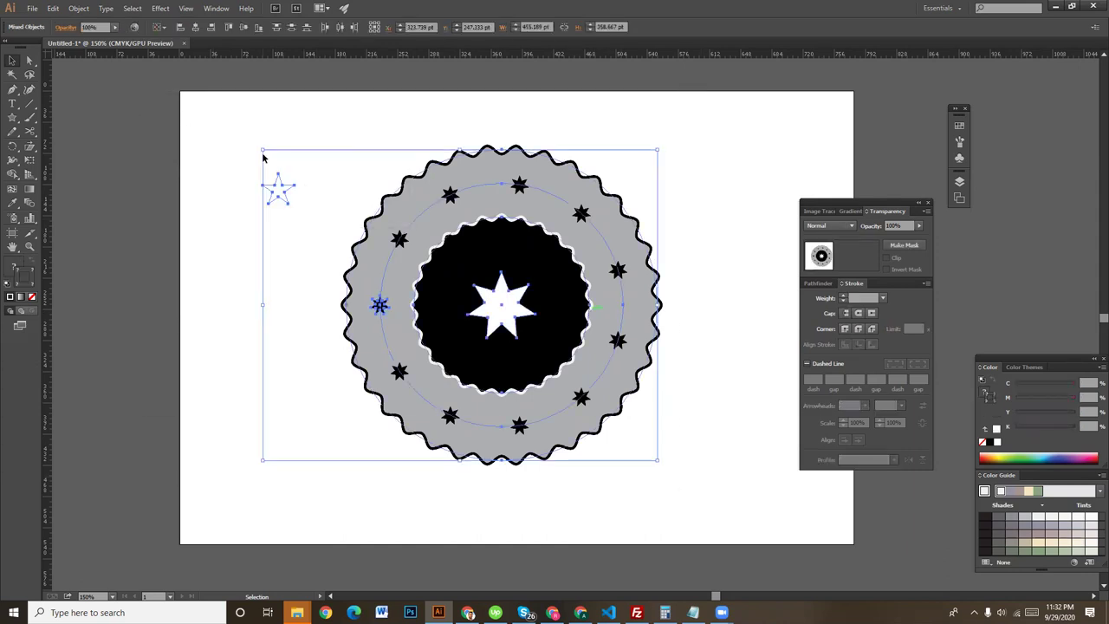
left_click_drag(266, 156, 292, 208)
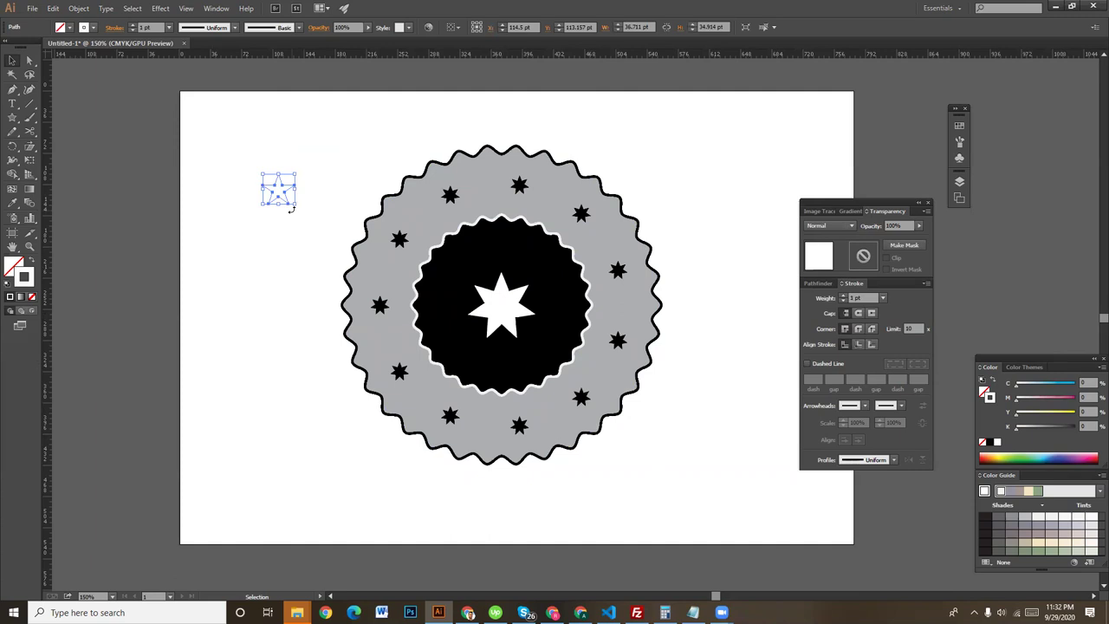
key("Delete")
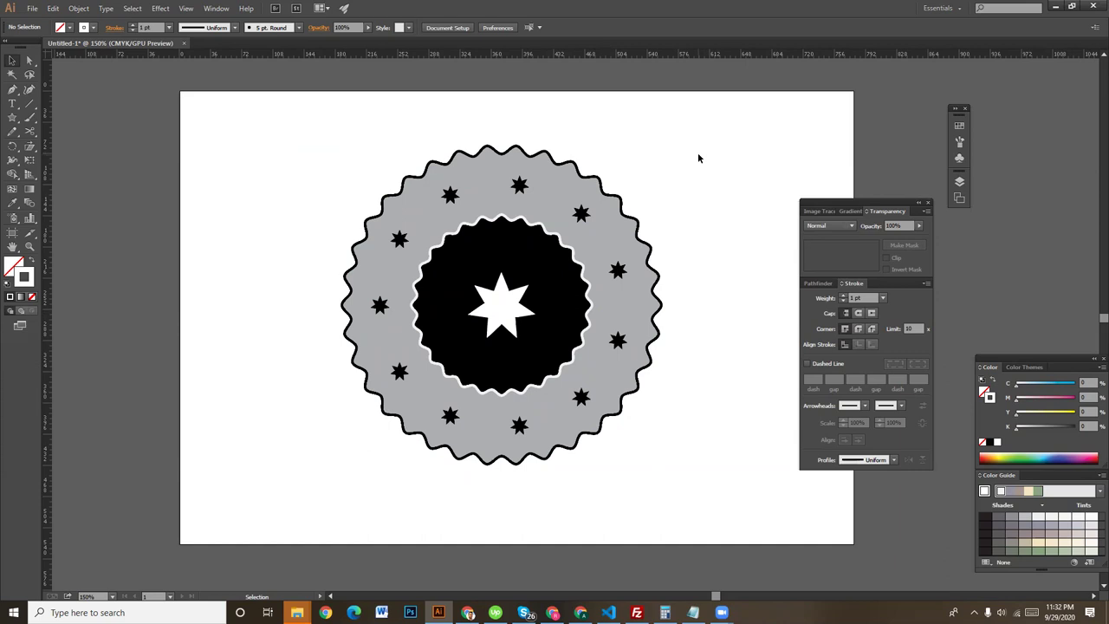
left_click_drag(286, 112, 708, 468)
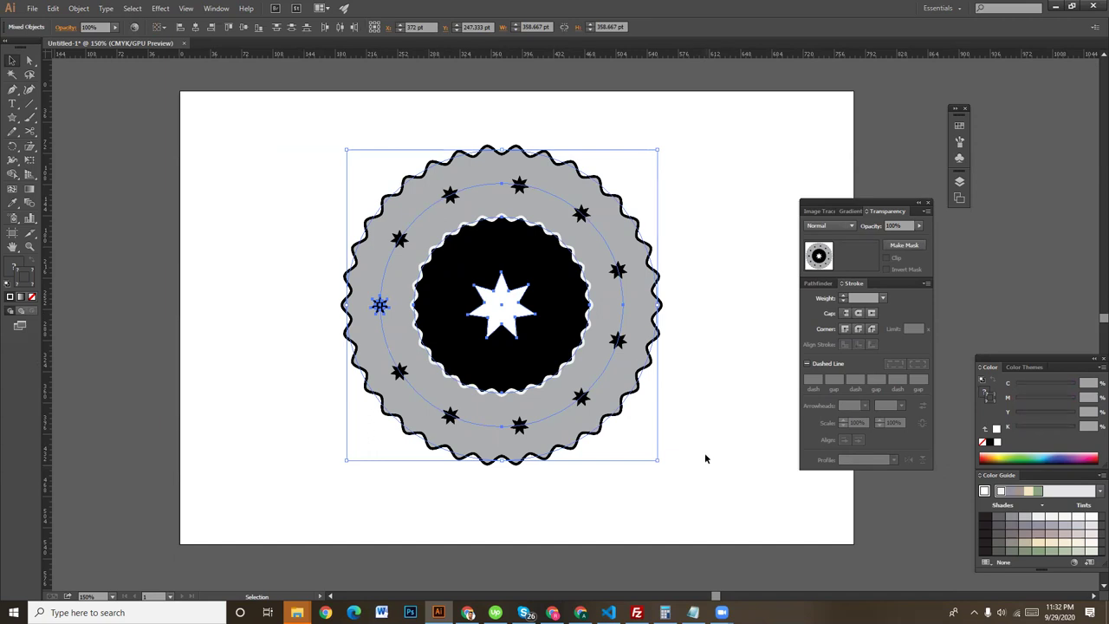
left_click(704, 458)
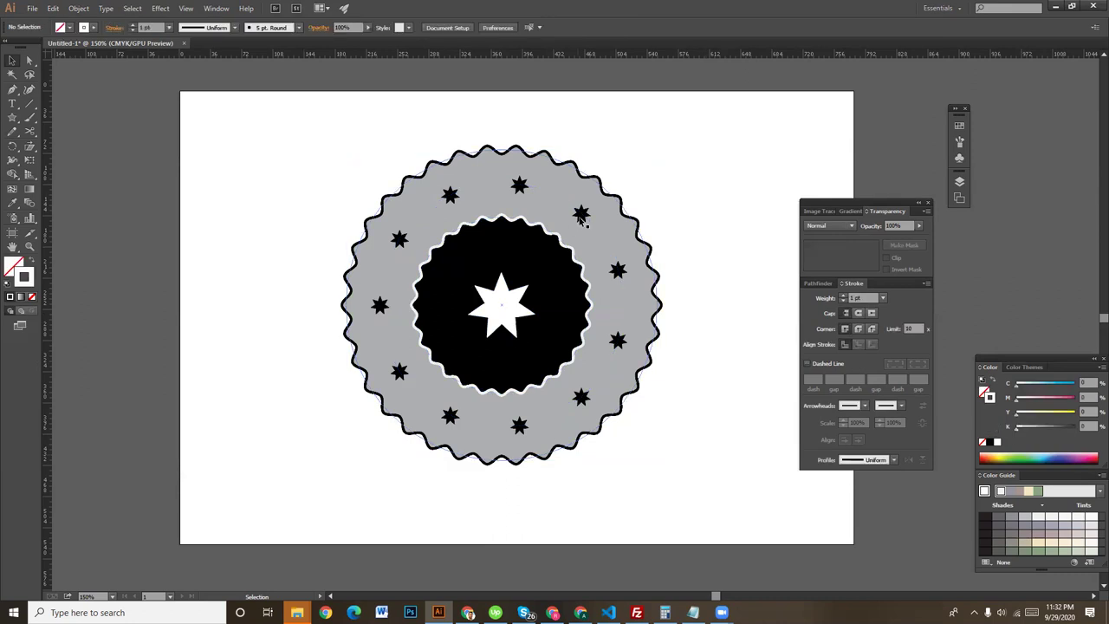
left_click(382, 304)
left_click(653, 213)
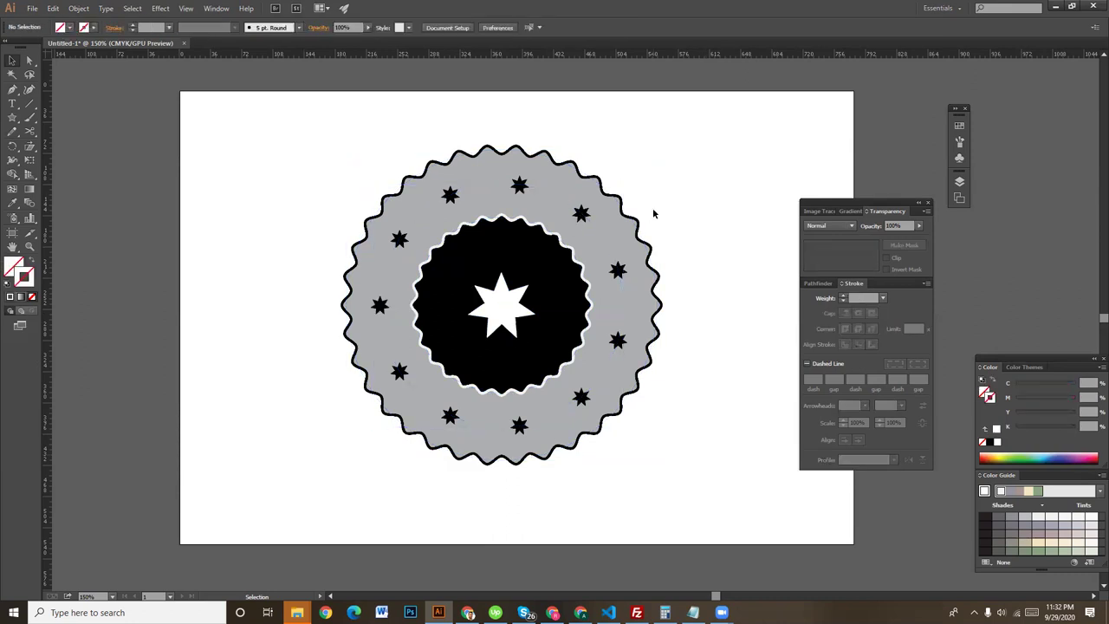